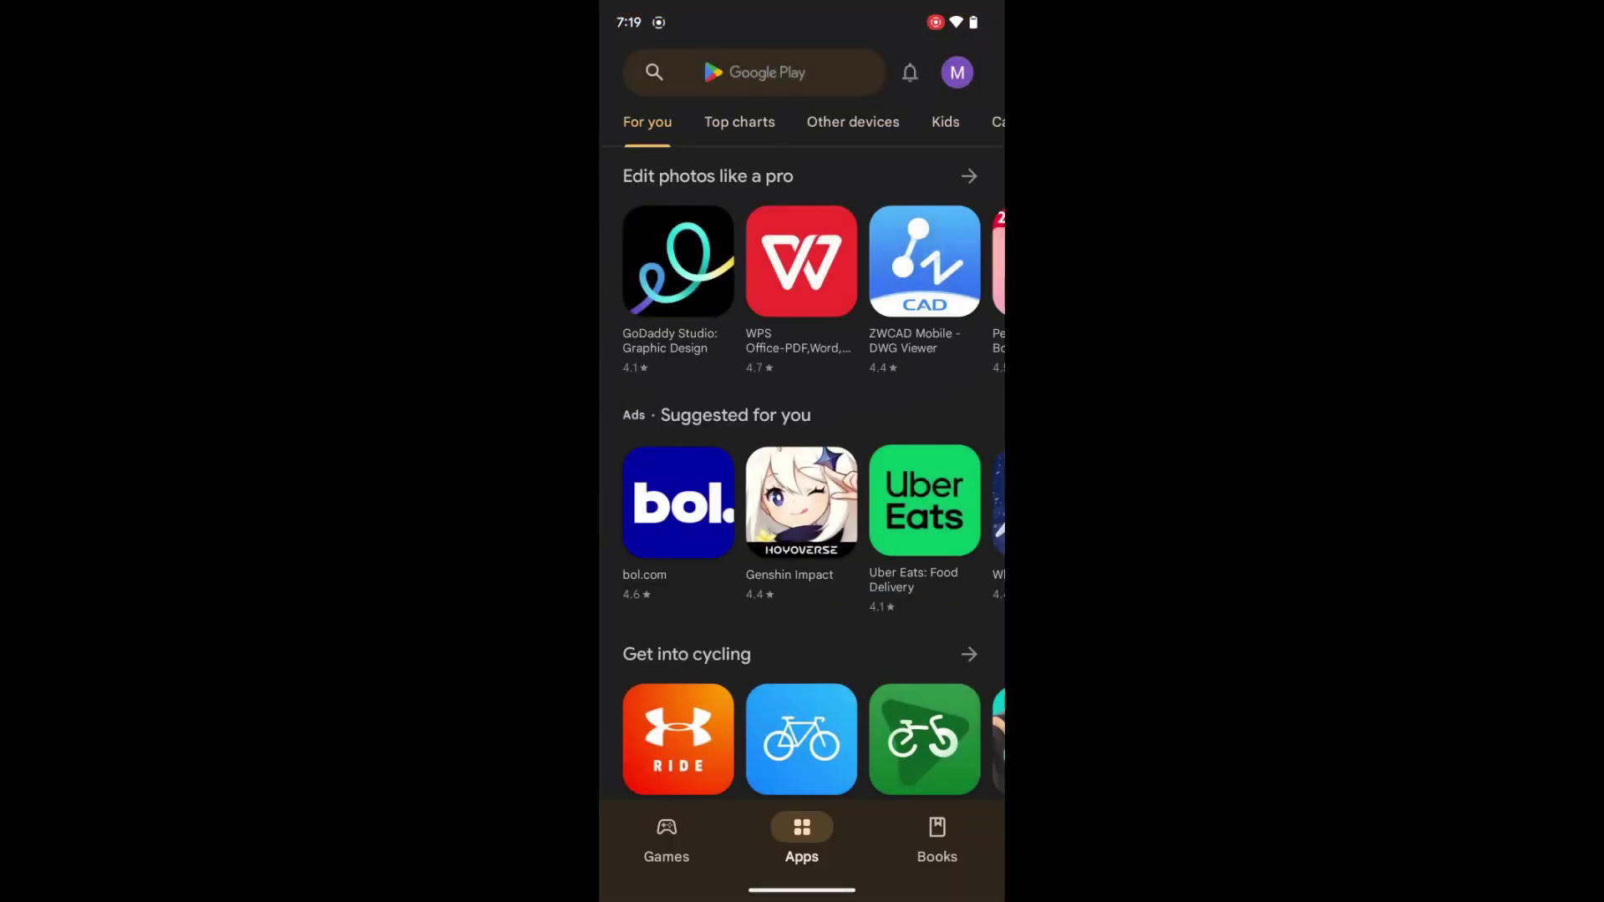
# - Begin a Google Play search for the Shelly Cloud app
pyautogui.click(764, 73)
# - Search Google Play for 'shelly', install Shelly Cloud and launch it
pyautogui.write('sh')
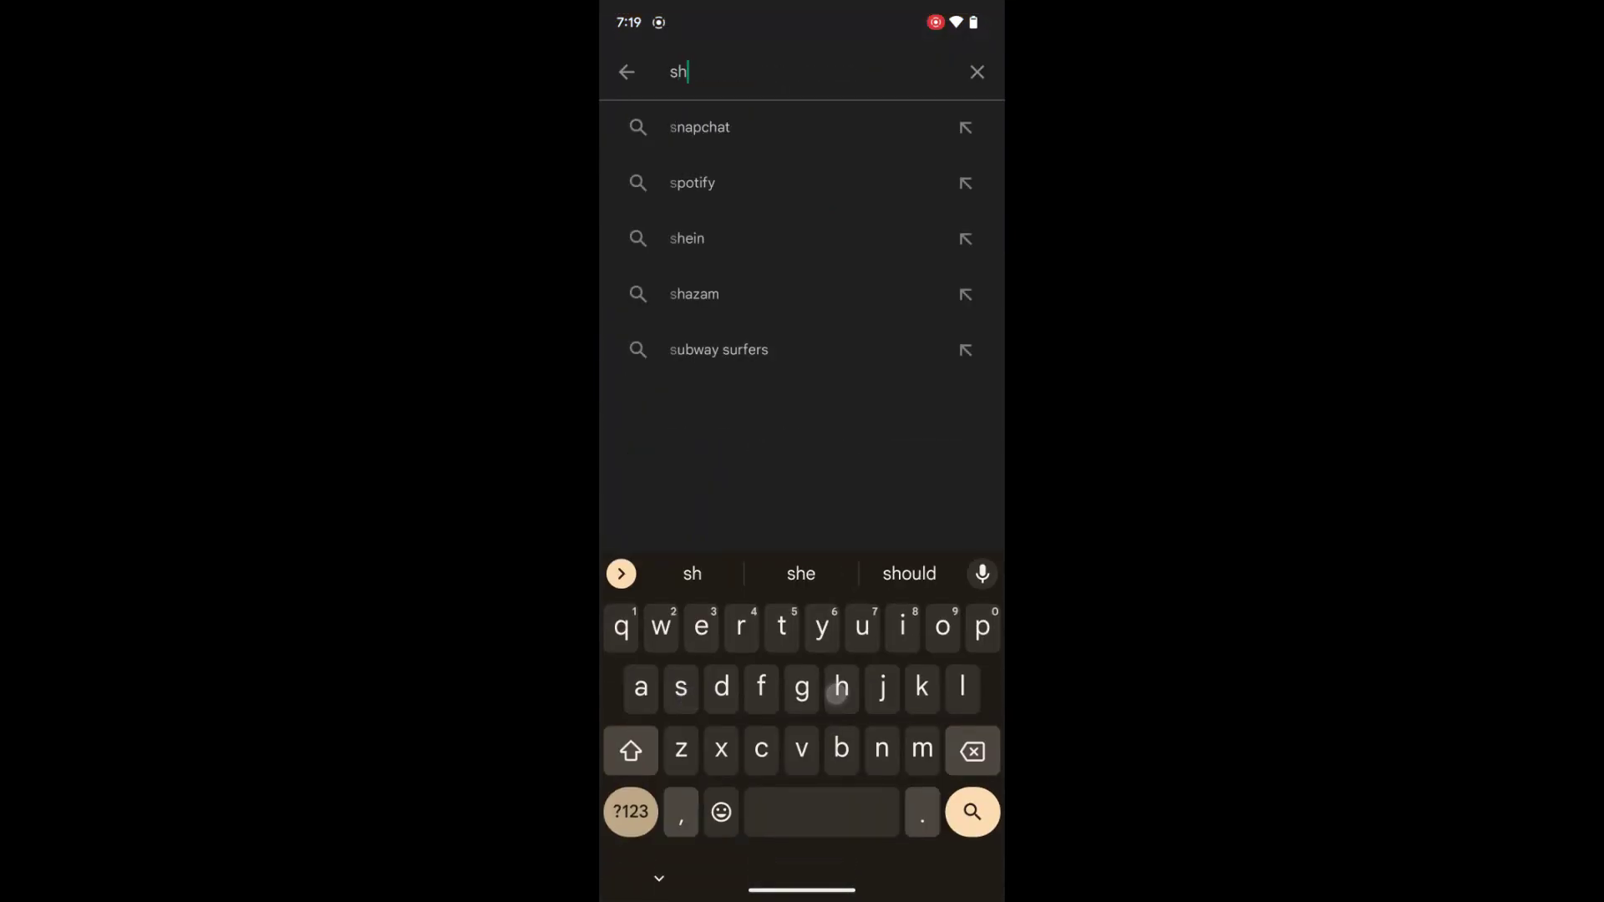
pyautogui.write('e')
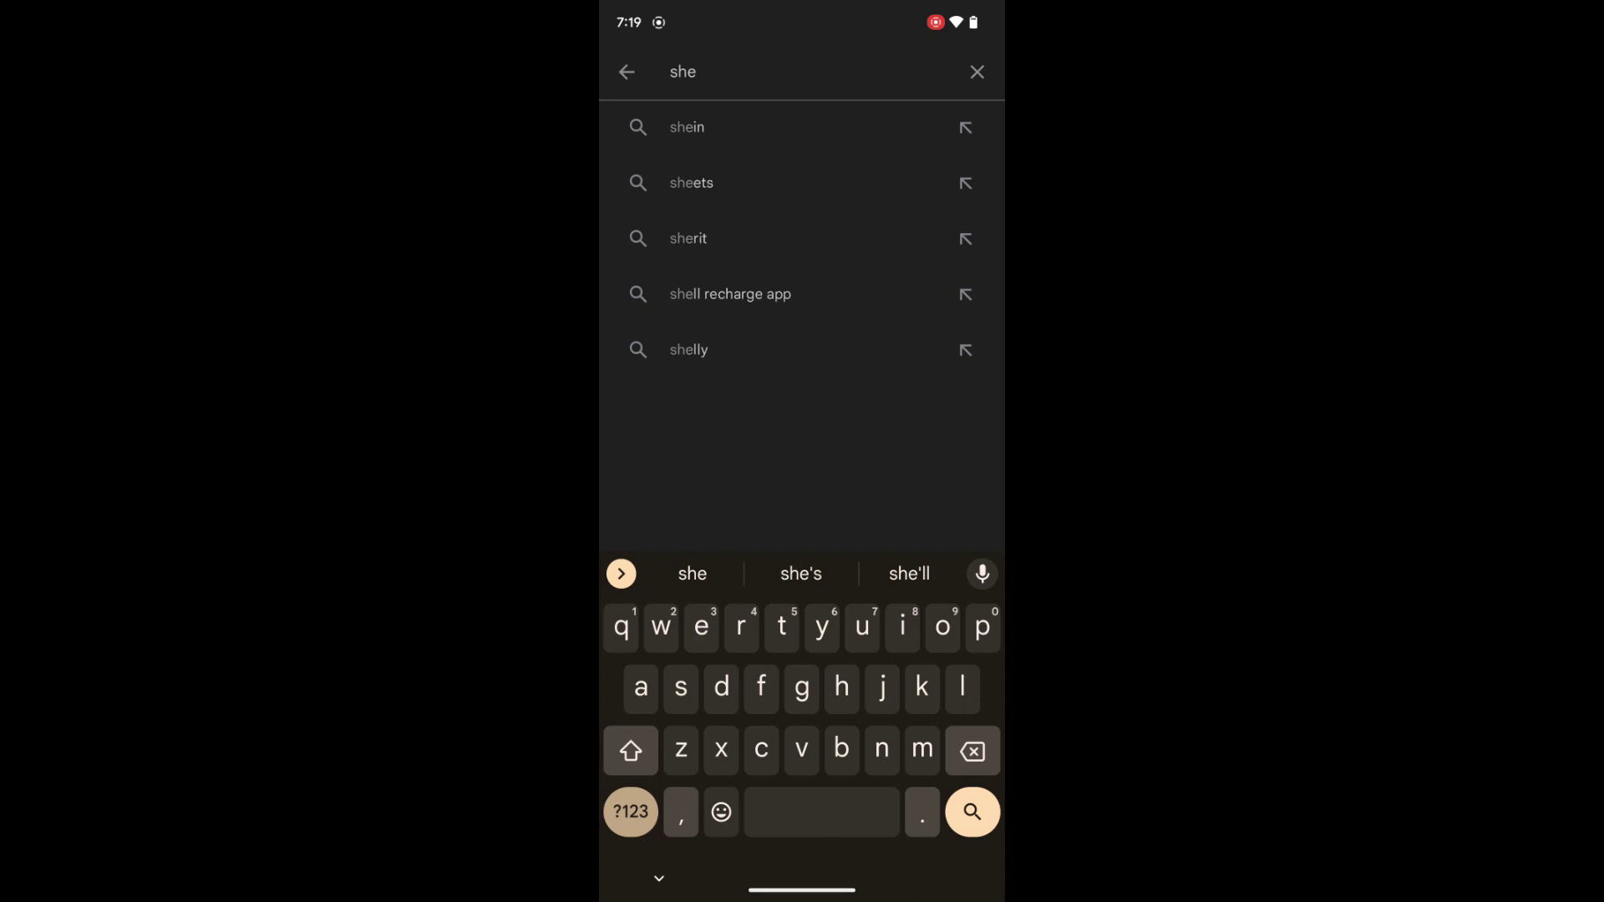
pyautogui.write('ll')
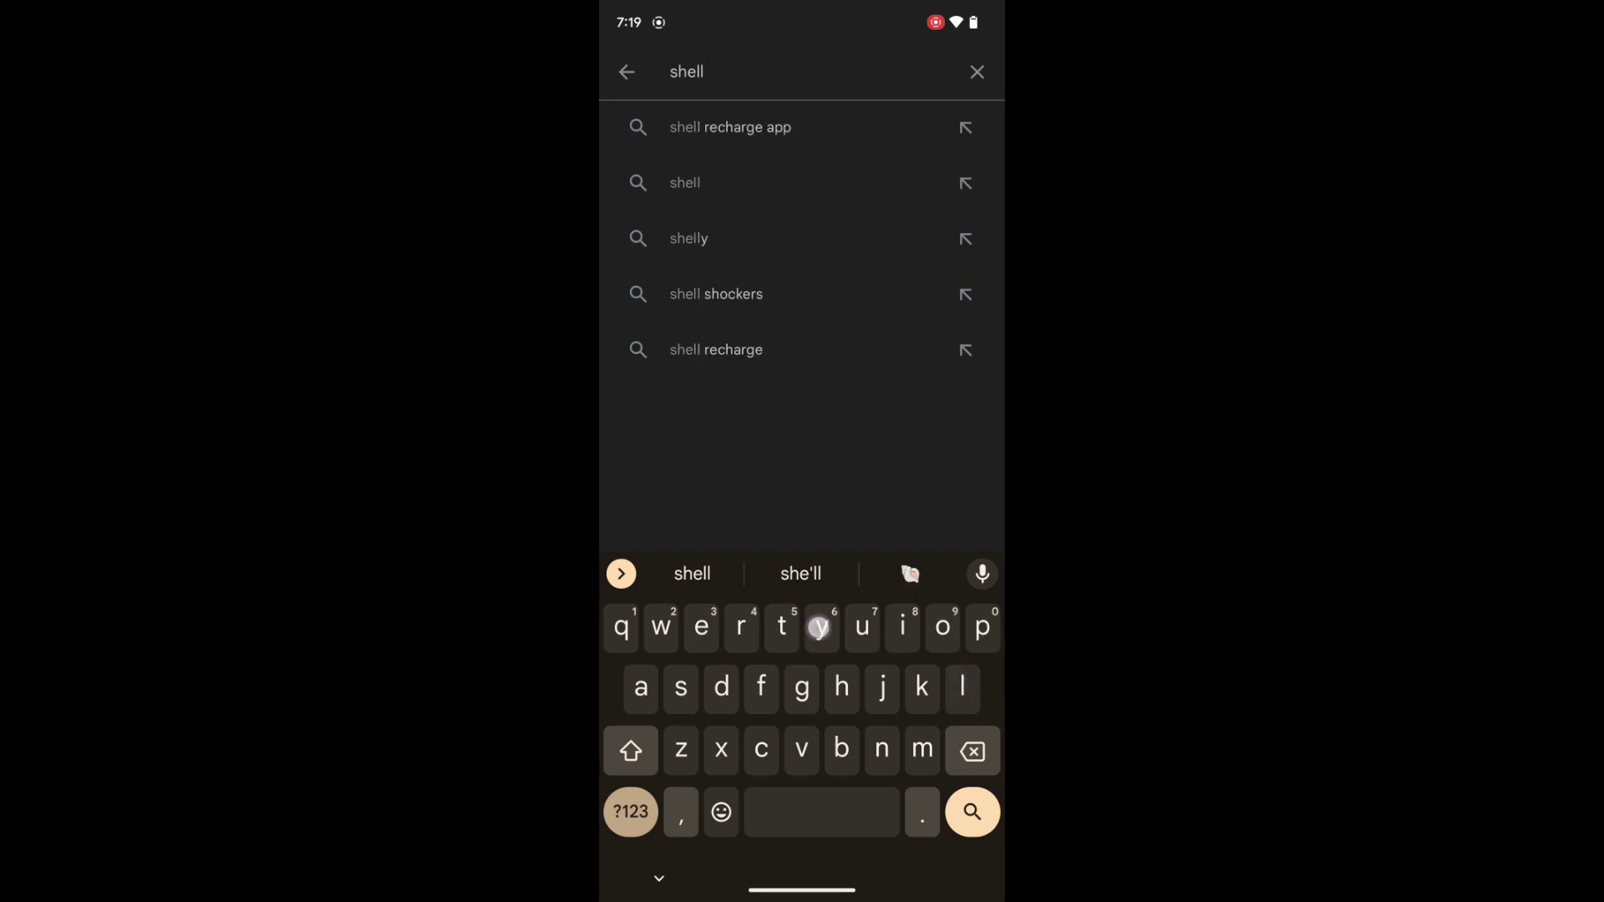
pyautogui.write('y')
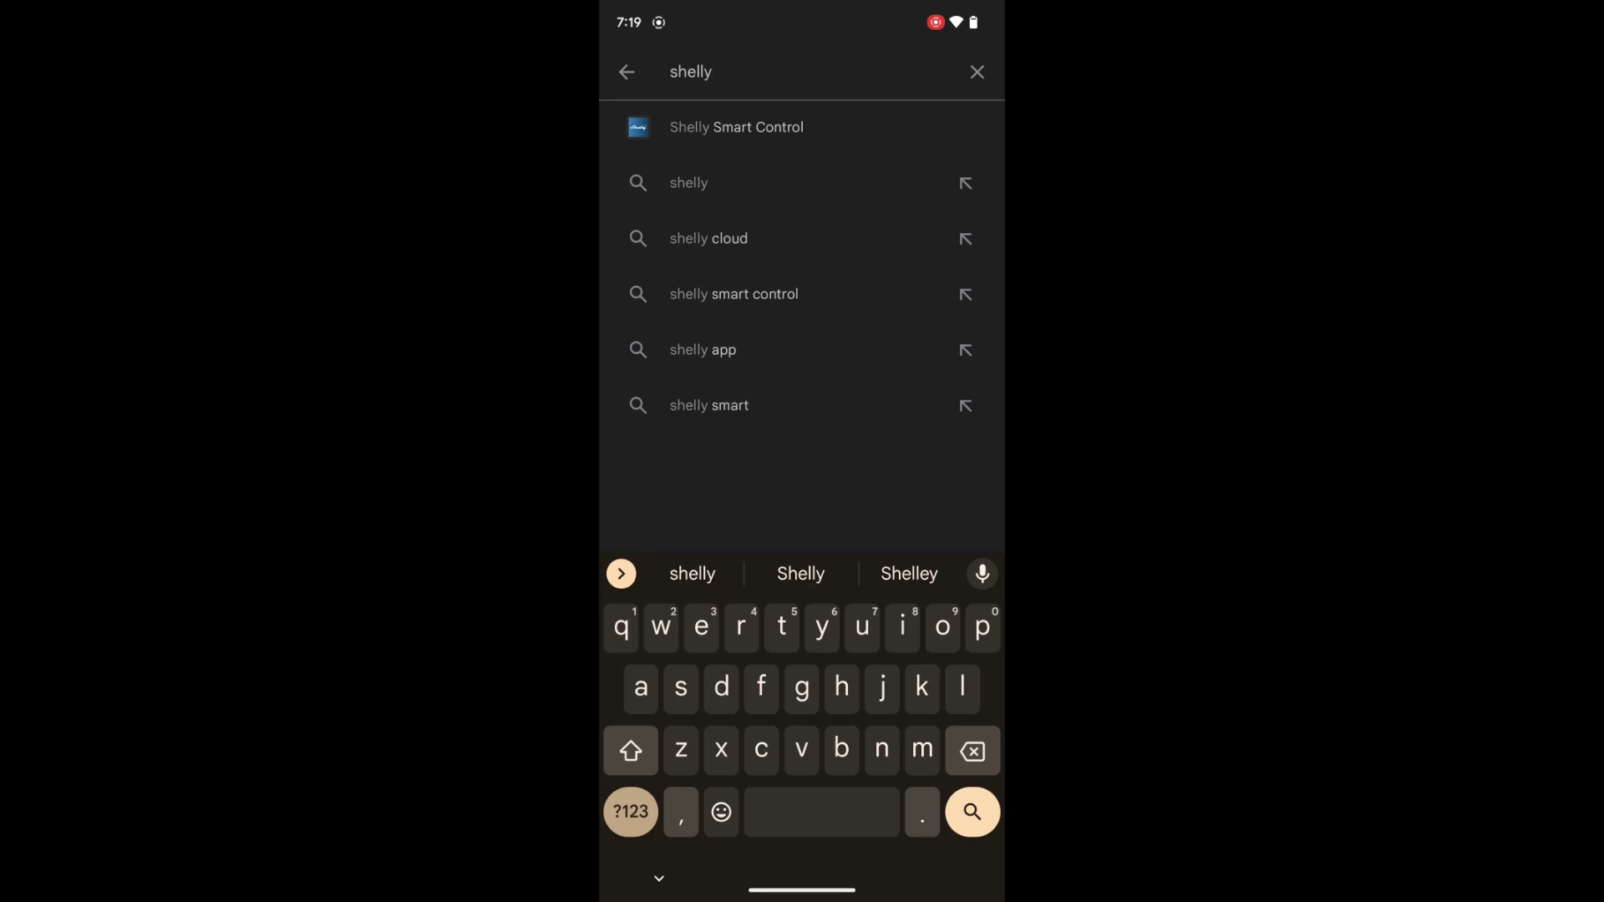
pyautogui.press('Return')
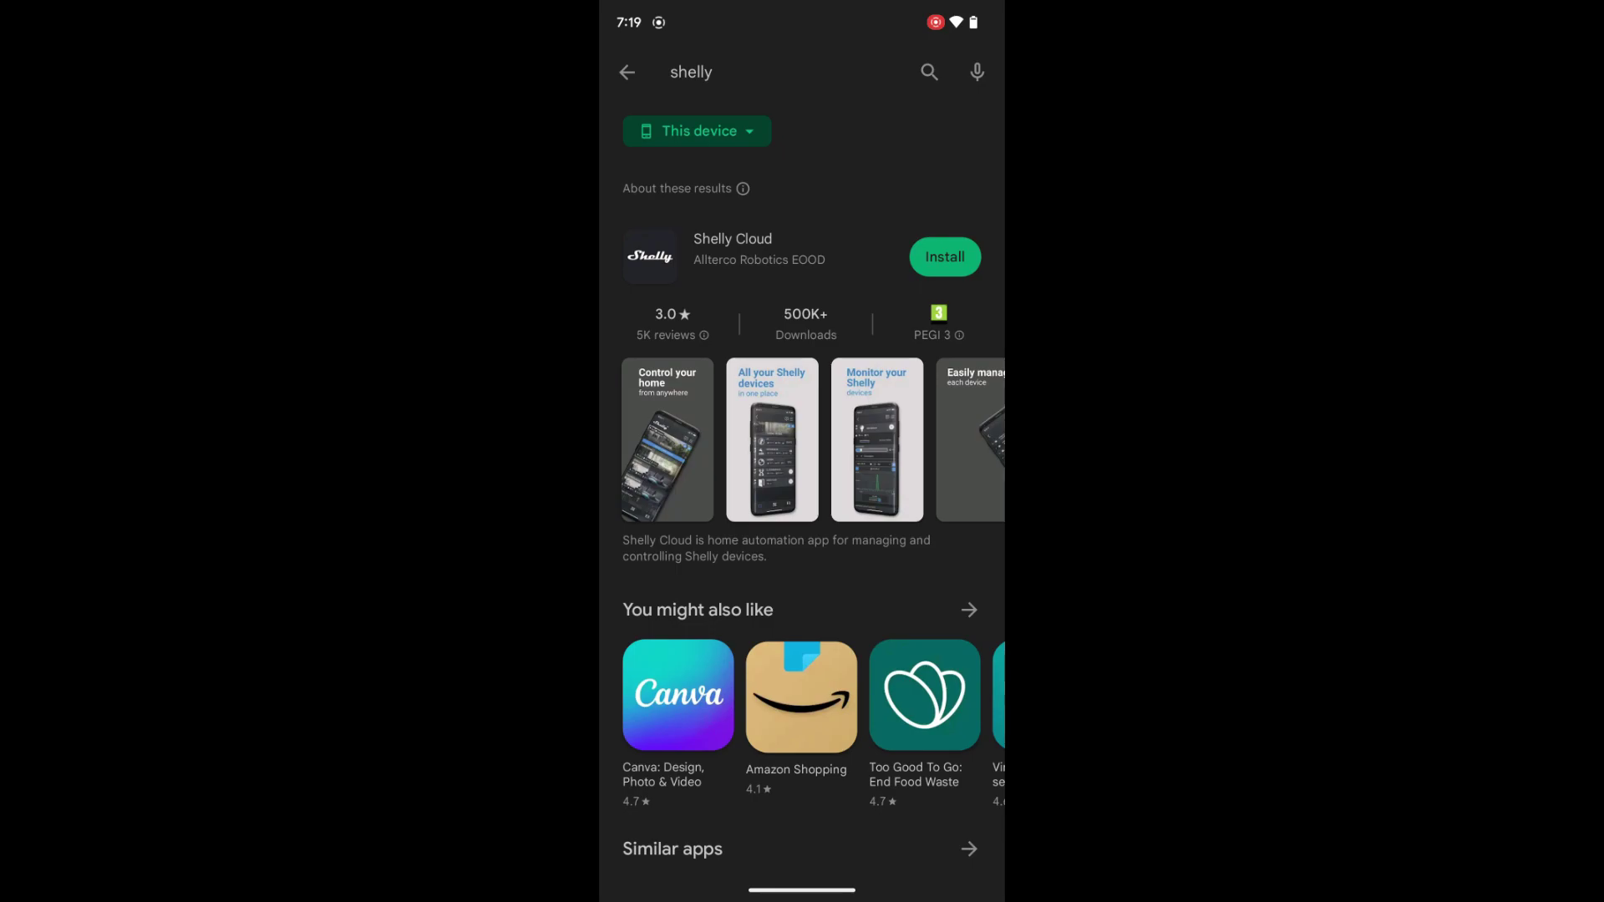
pyautogui.click(945, 256)
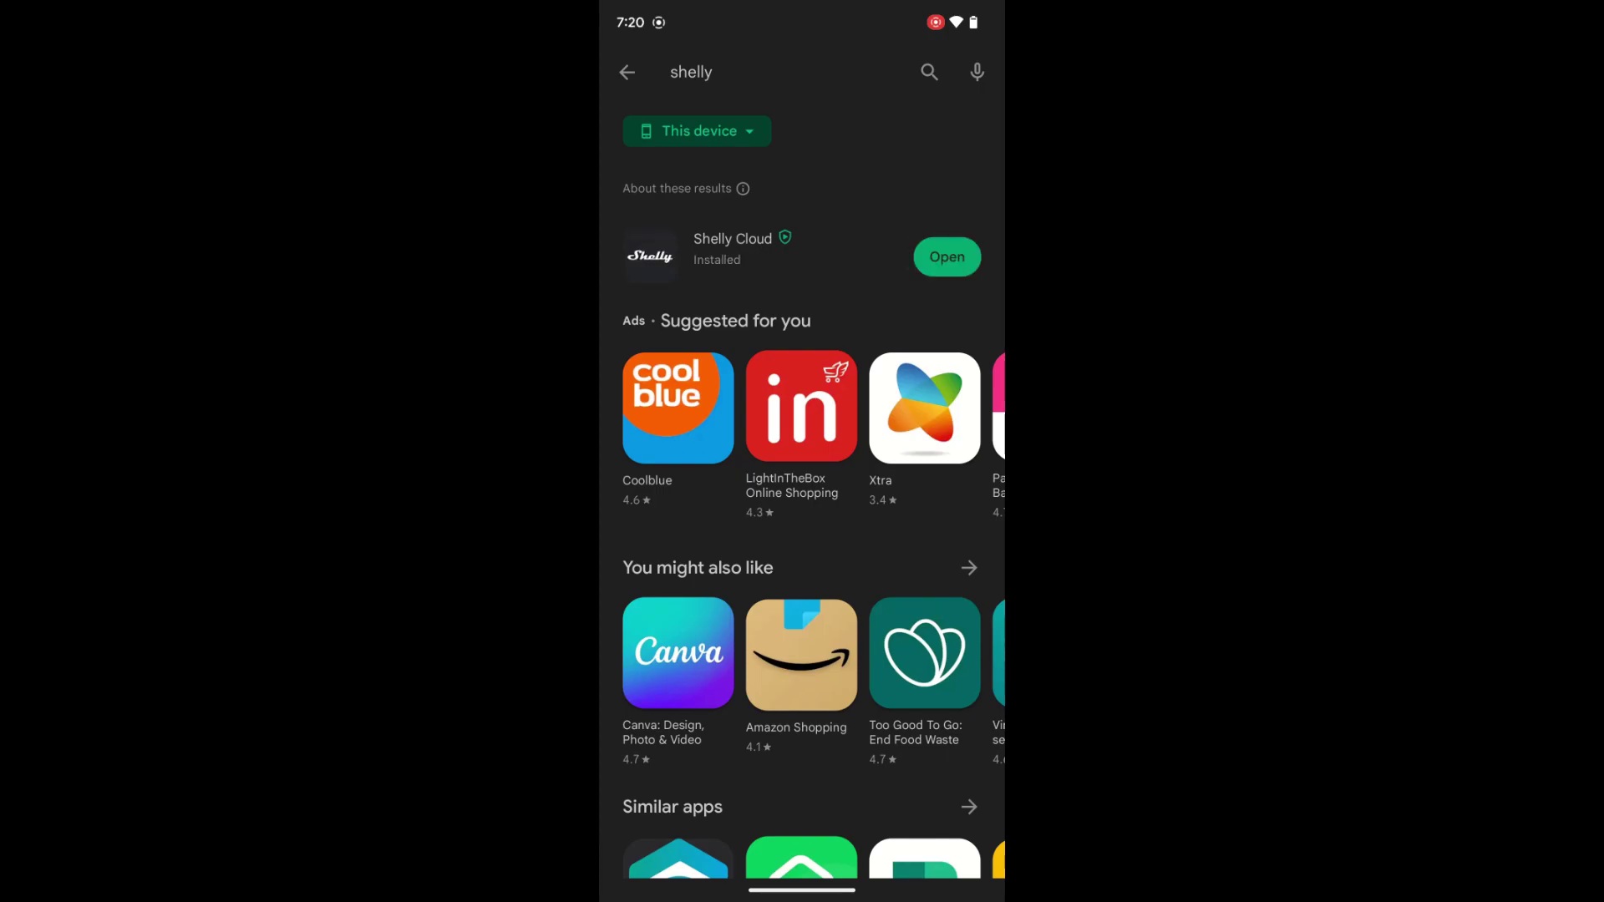
pyautogui.click(946, 257)
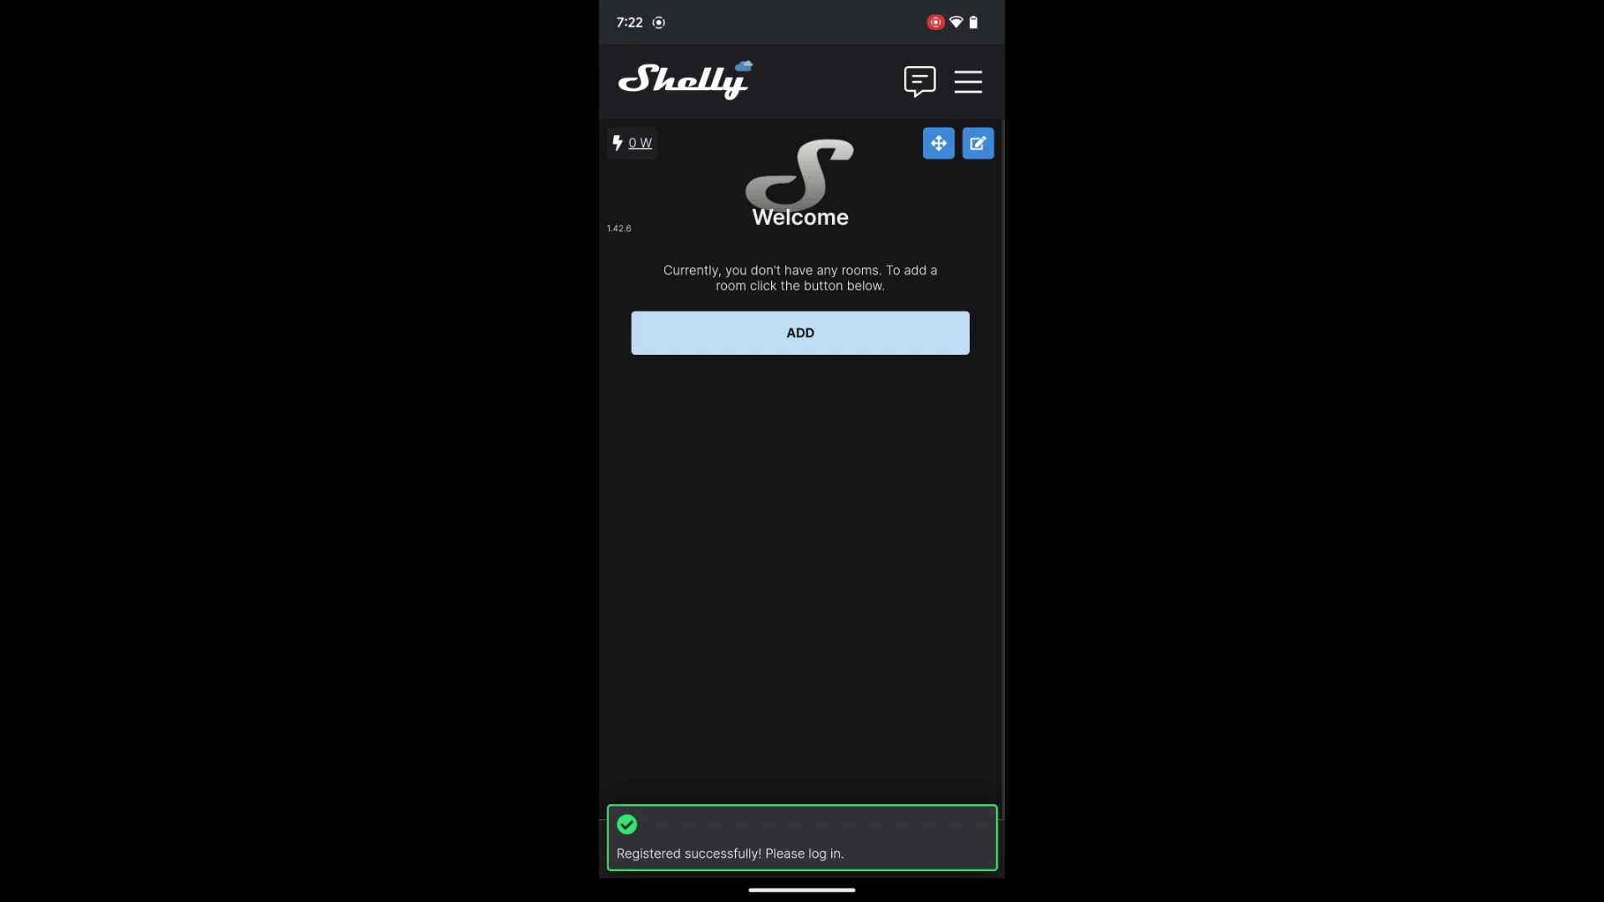
# - Add a room named 'Living' with the first living-room photo as its picture
pyautogui.click(800, 333)
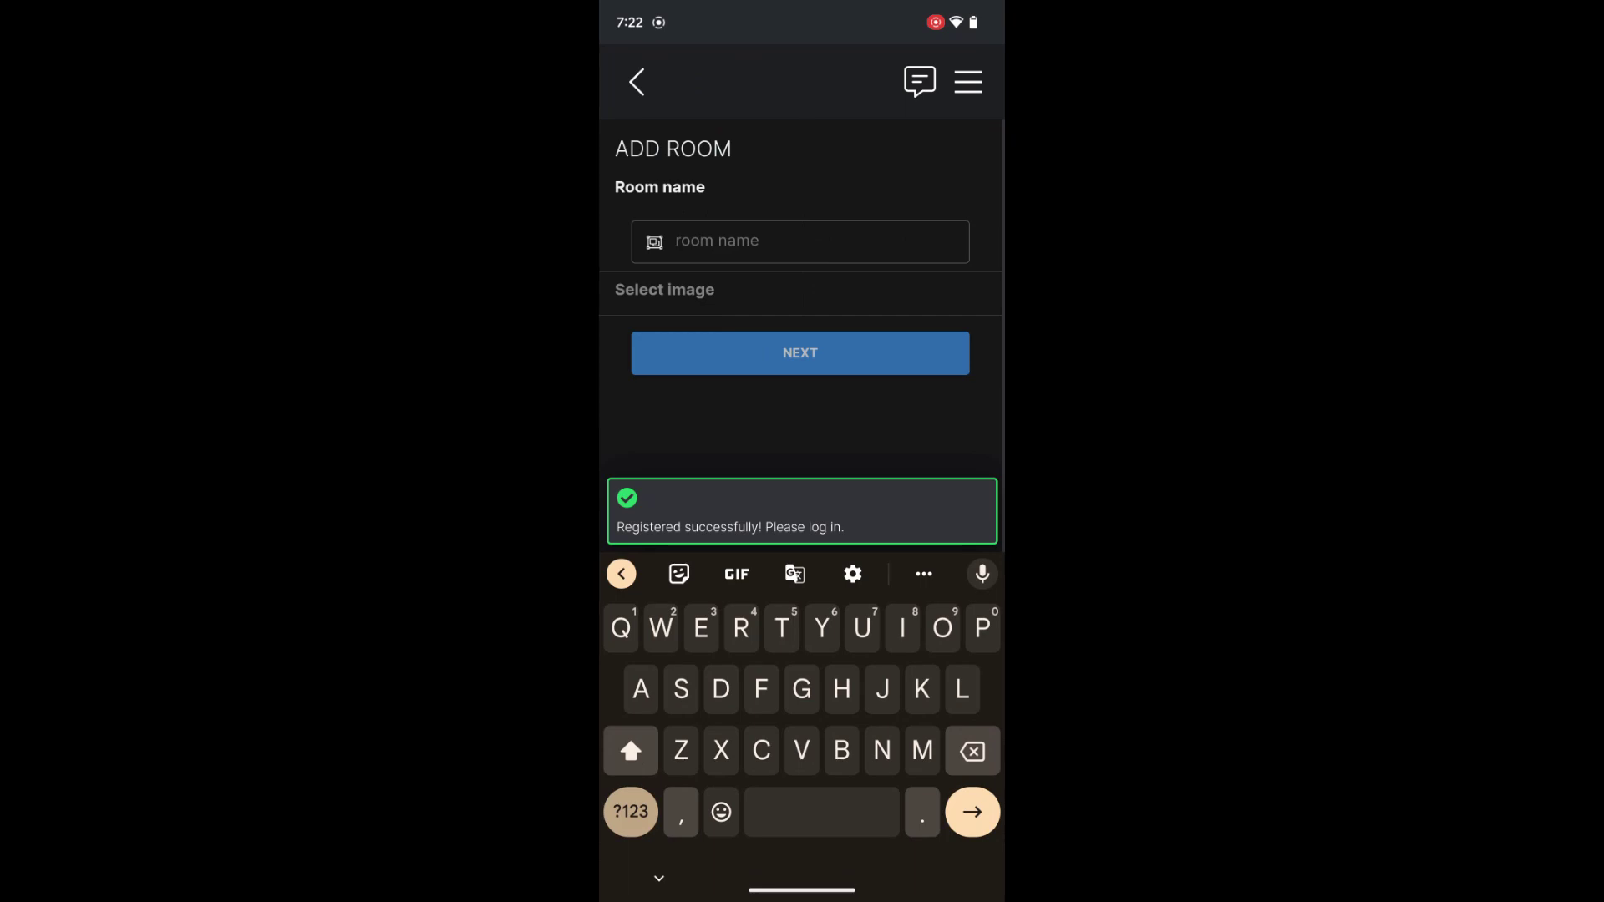
pyautogui.write('Livin')
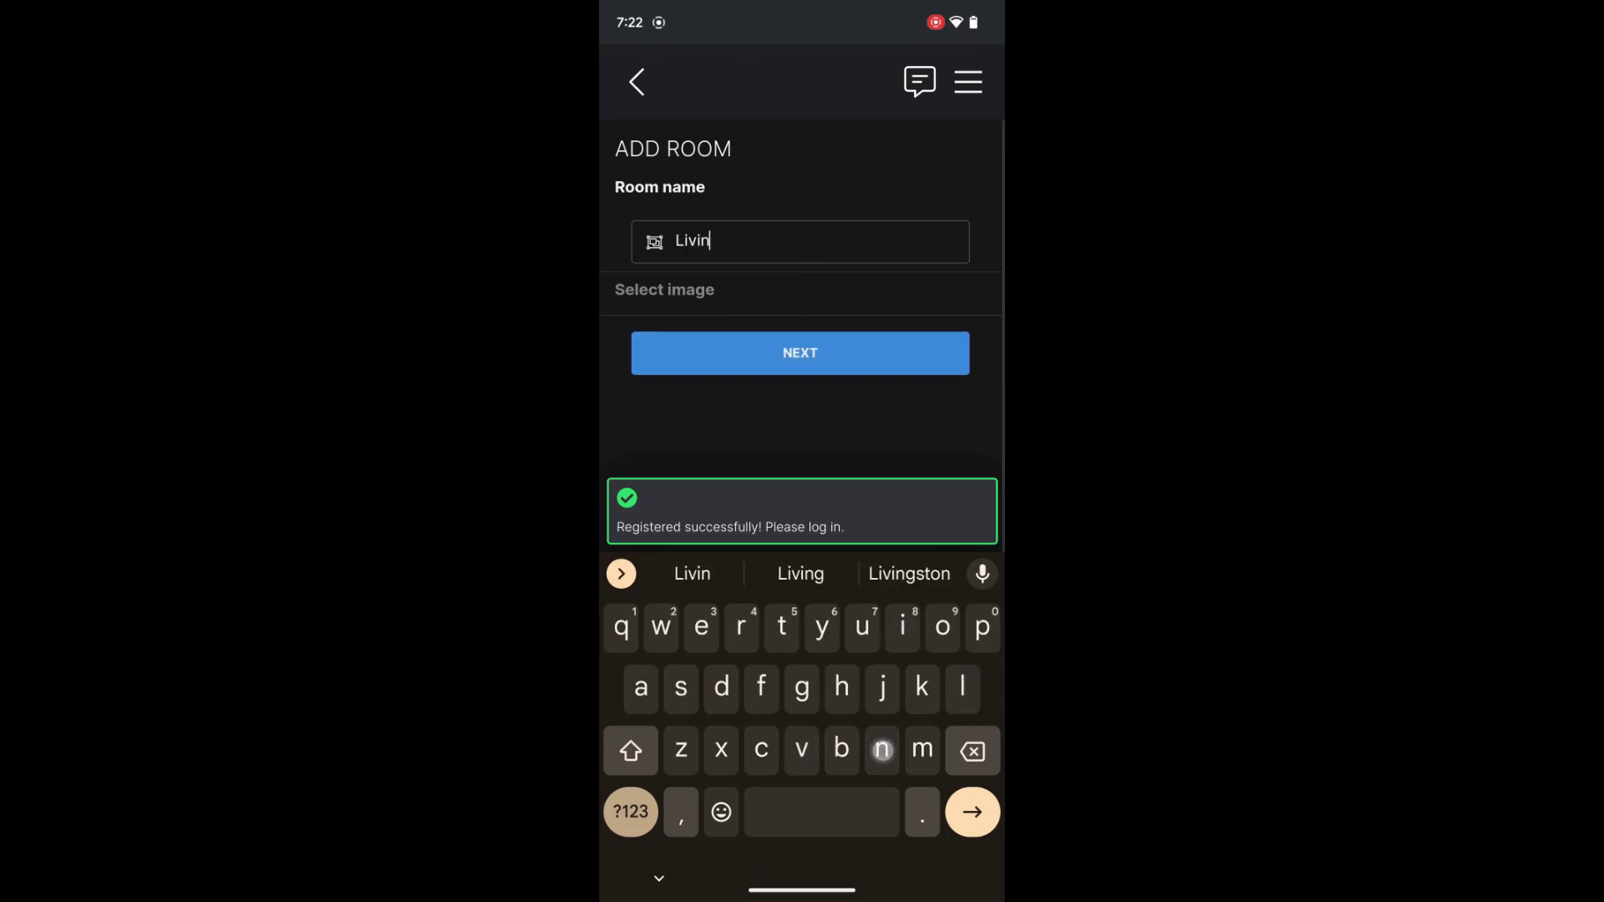
pyautogui.write('g')
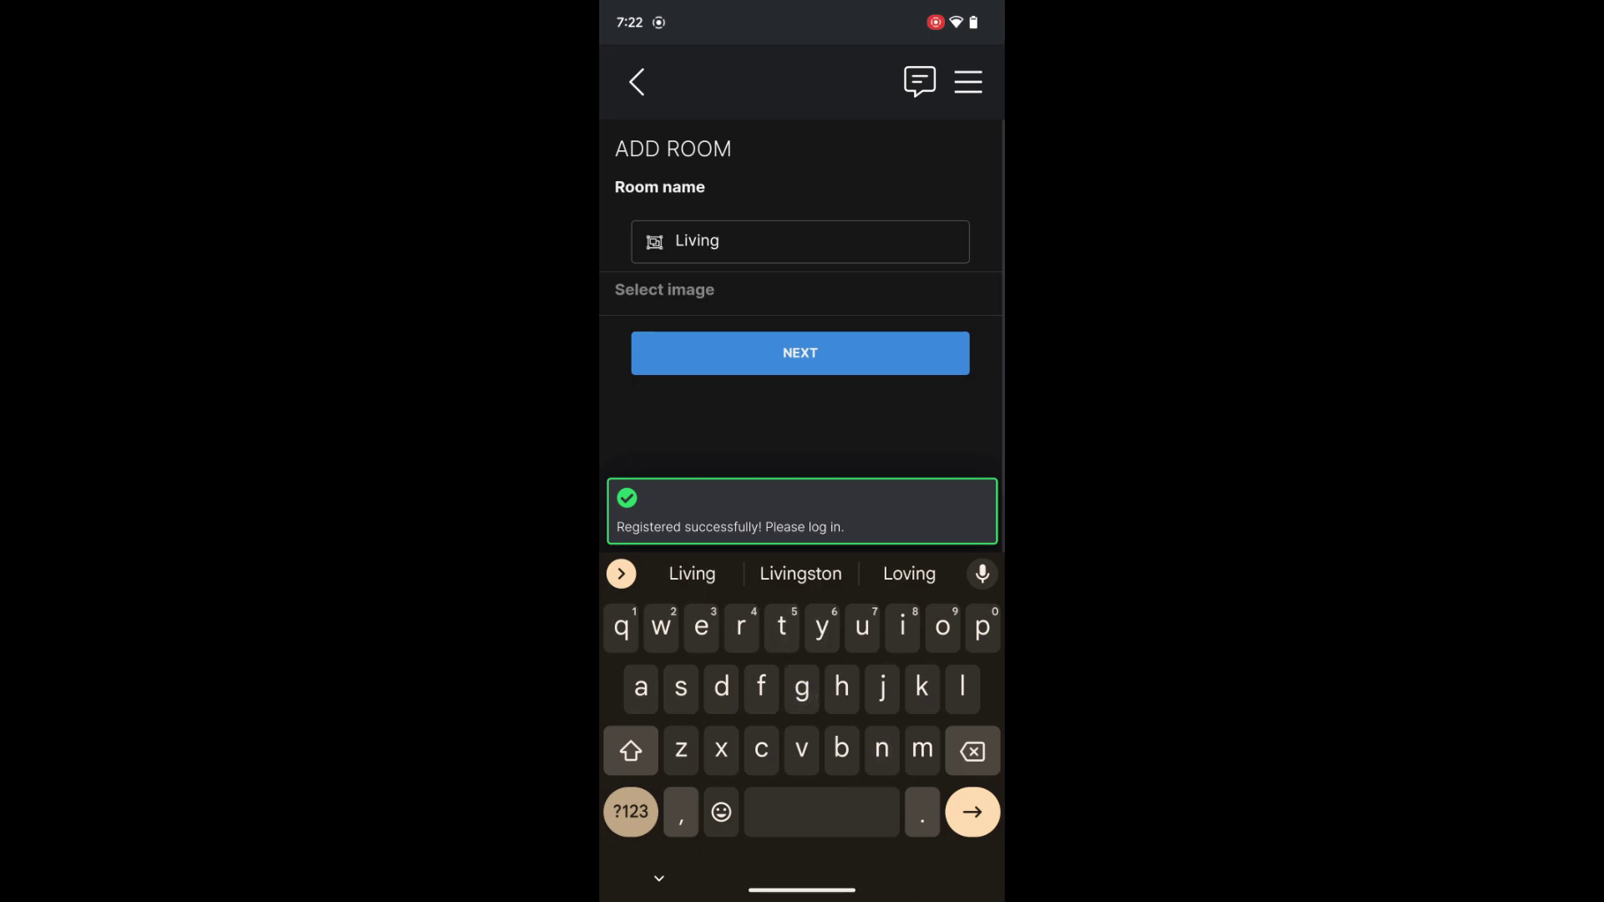
pyautogui.click(800, 352)
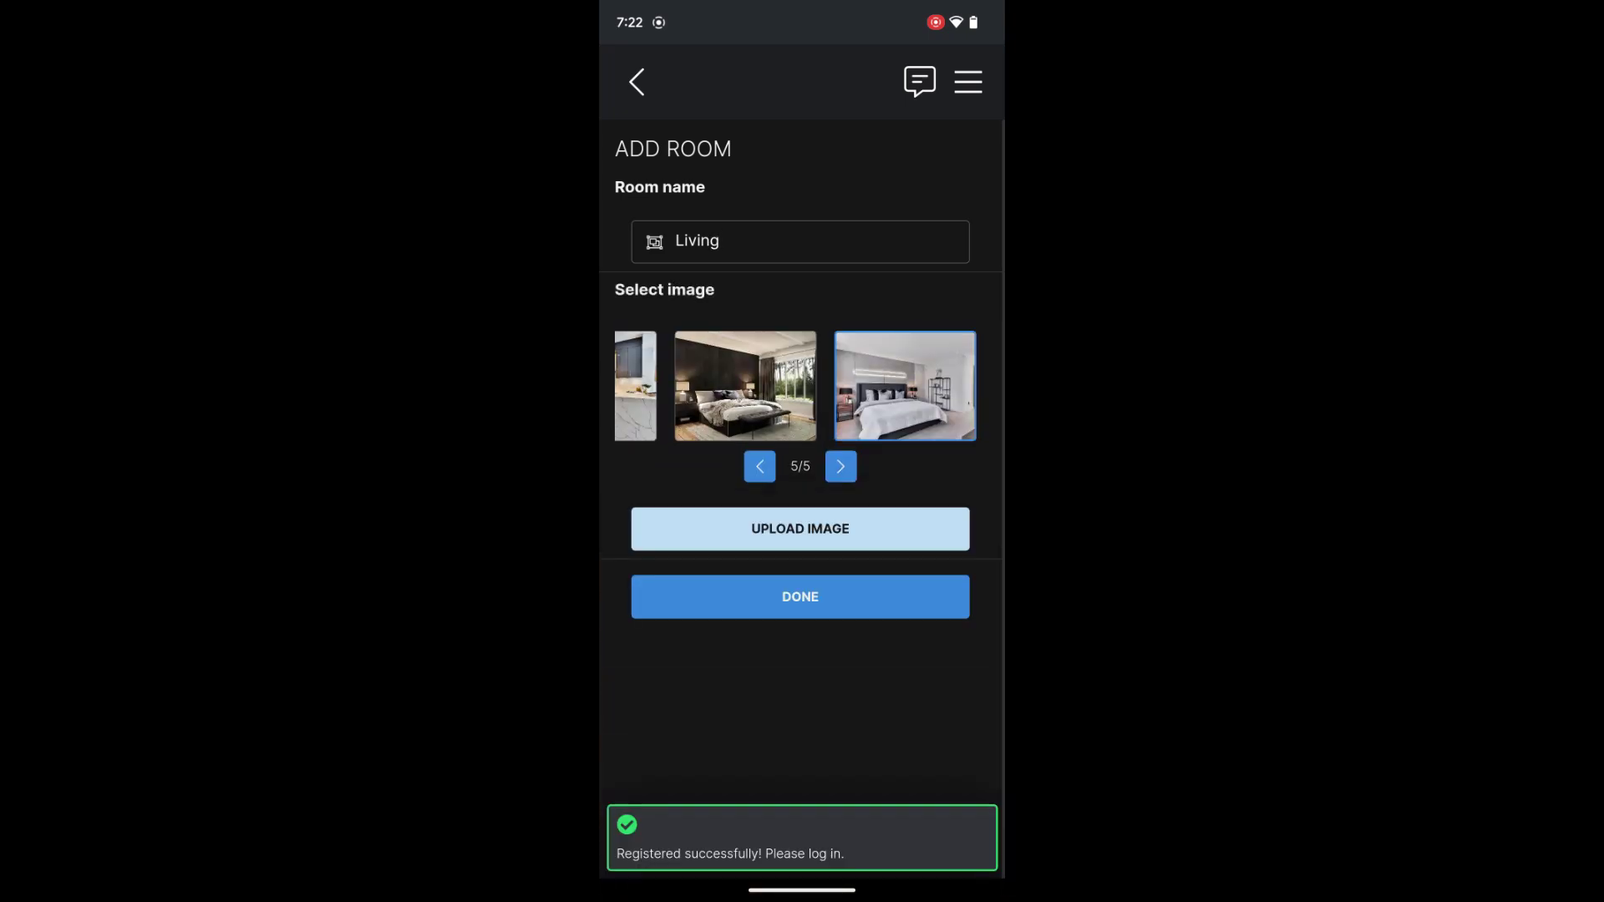
pyautogui.moveTo(835, 394); pyautogui.dragTo(994, 363)
pyautogui.click(707, 395)
pyautogui.click(713, 595)
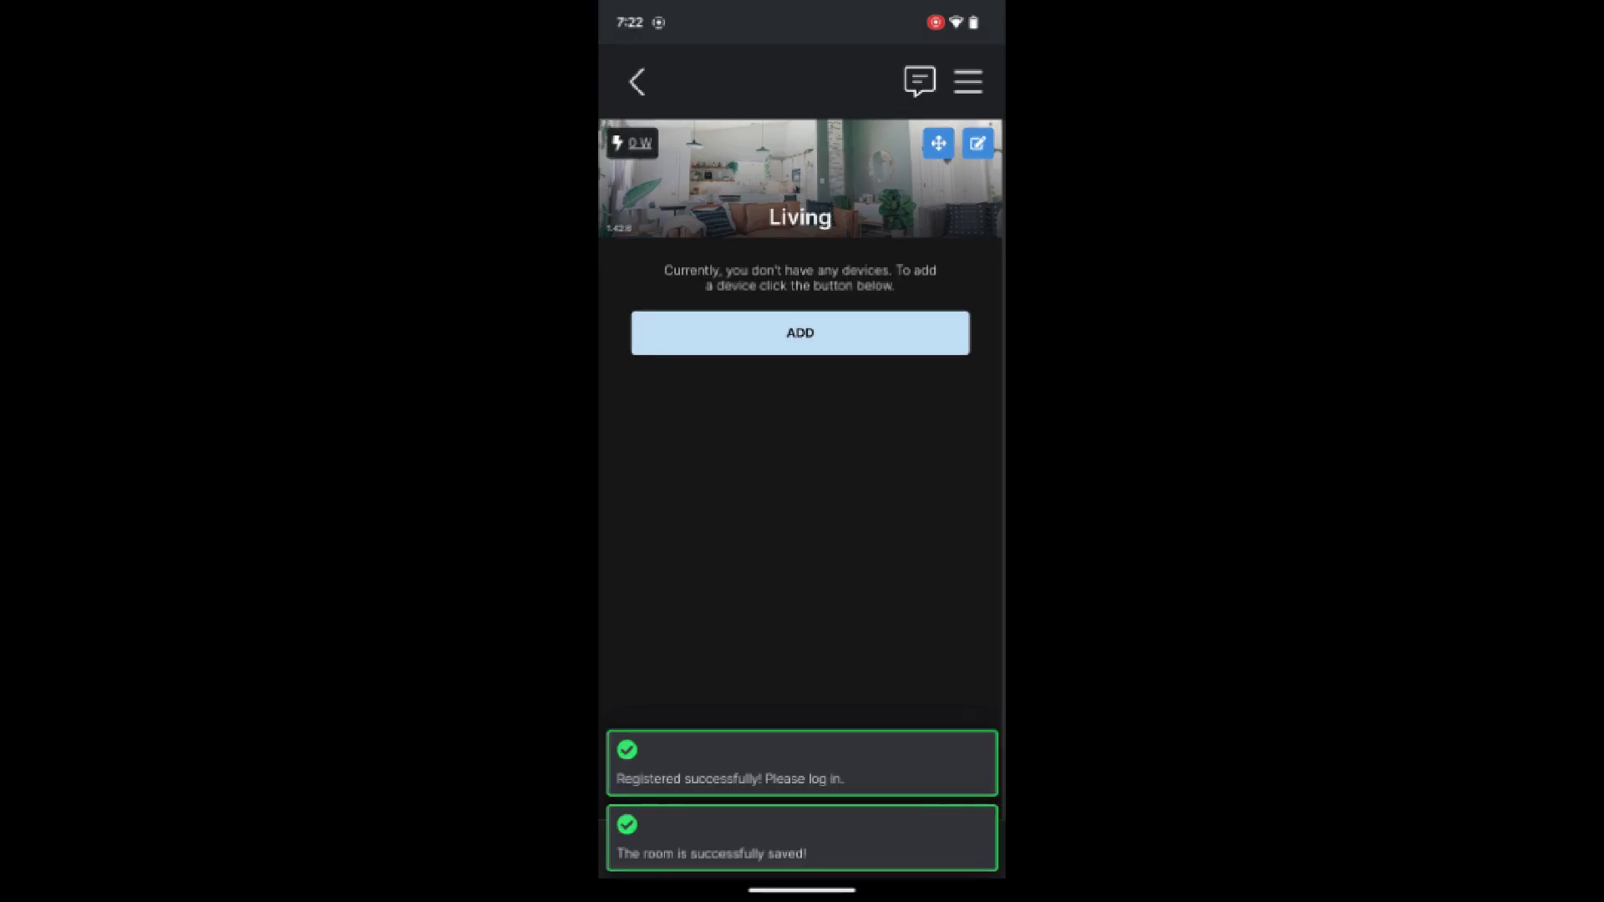
# - Allow nearby-device search, choose the first WiFi network, enter its password and answer Remember WiFi
pyautogui.click(800, 332)
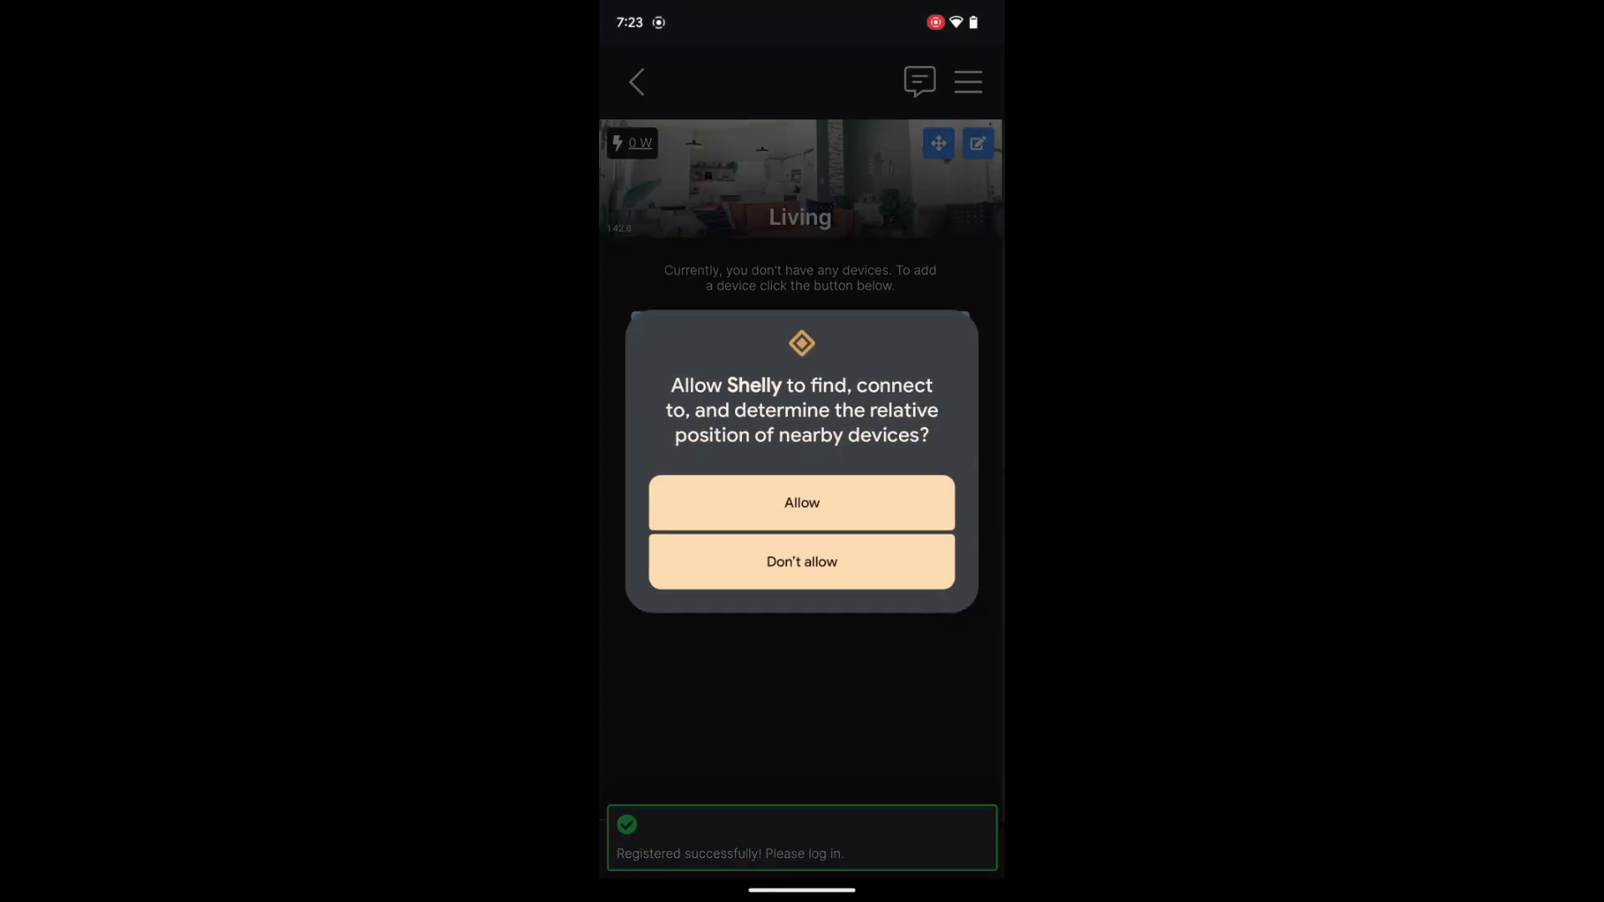
pyautogui.click(802, 502)
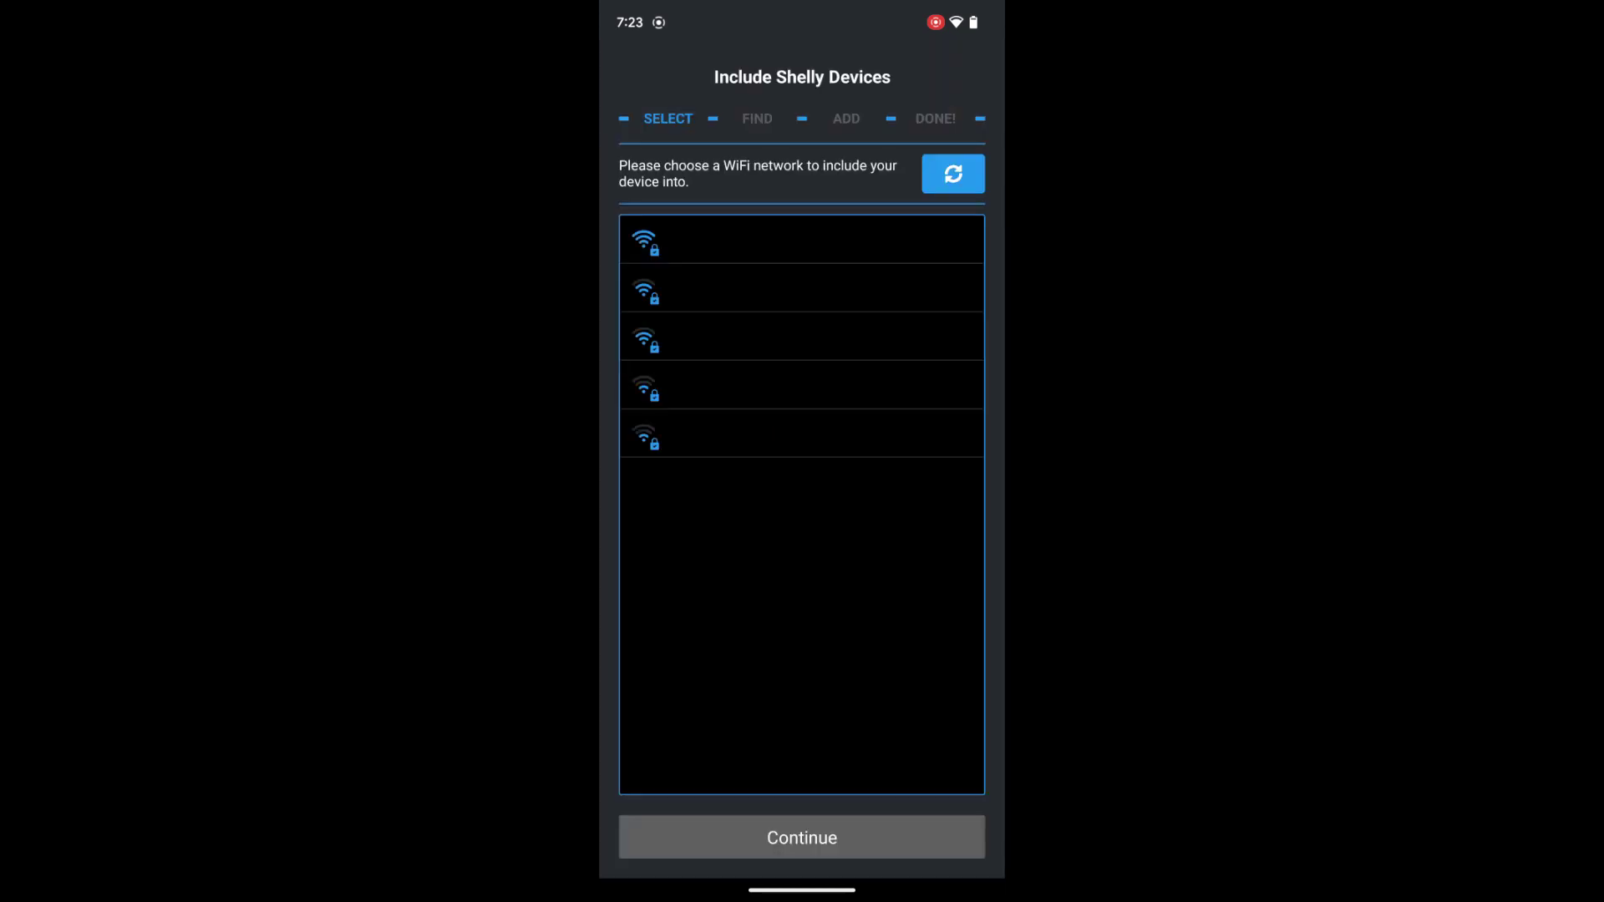
pyautogui.click(752, 240)
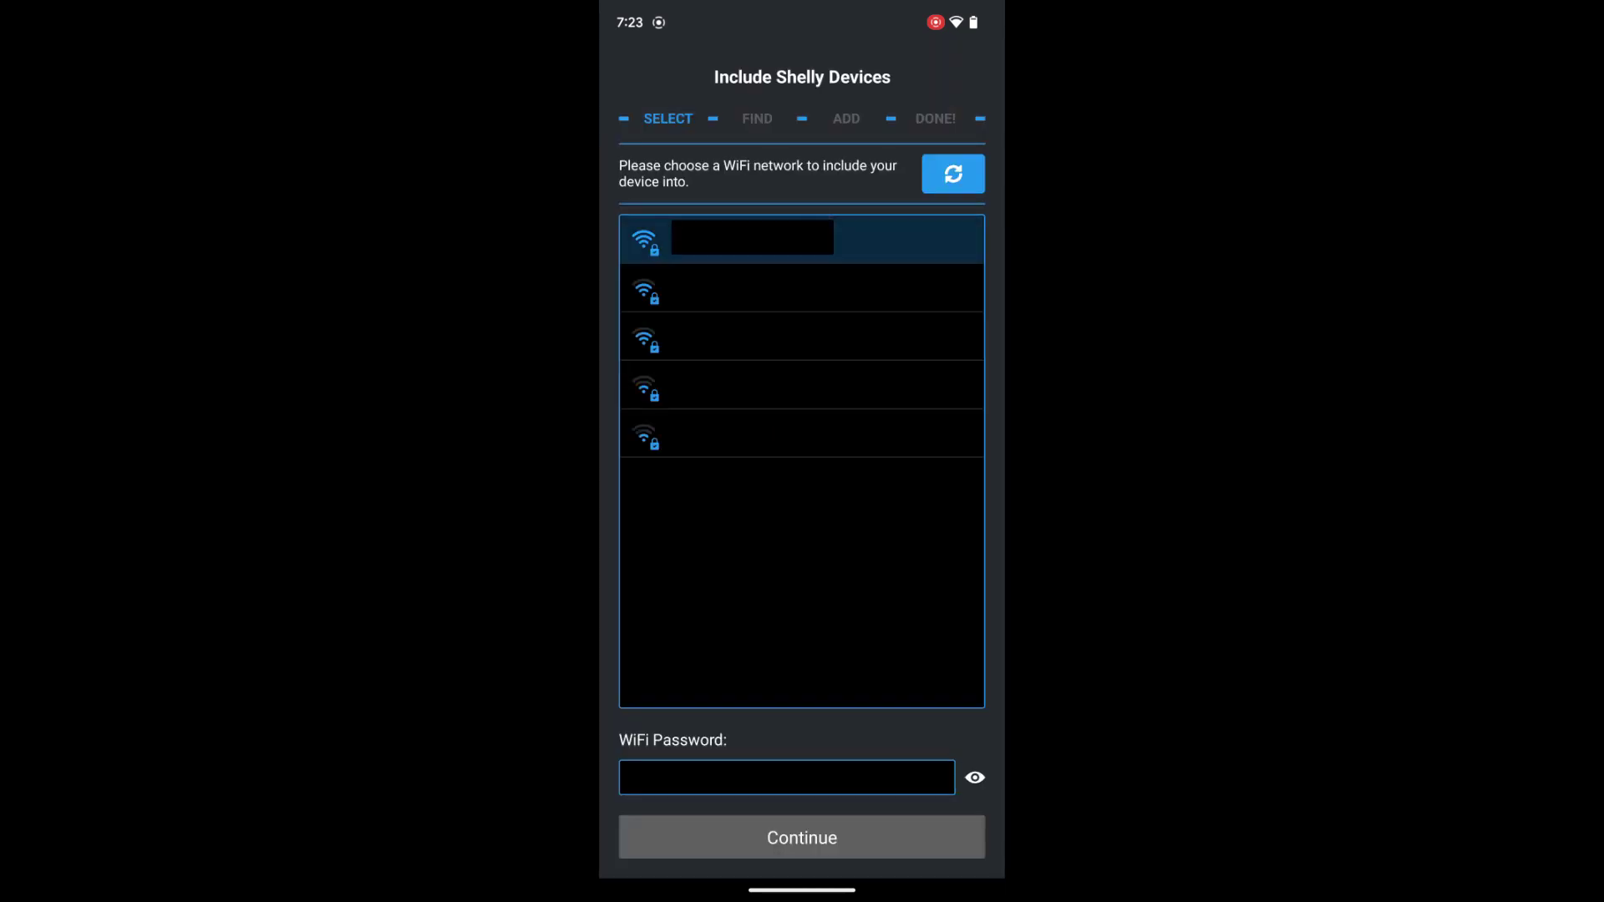
pyautogui.click(676, 778)
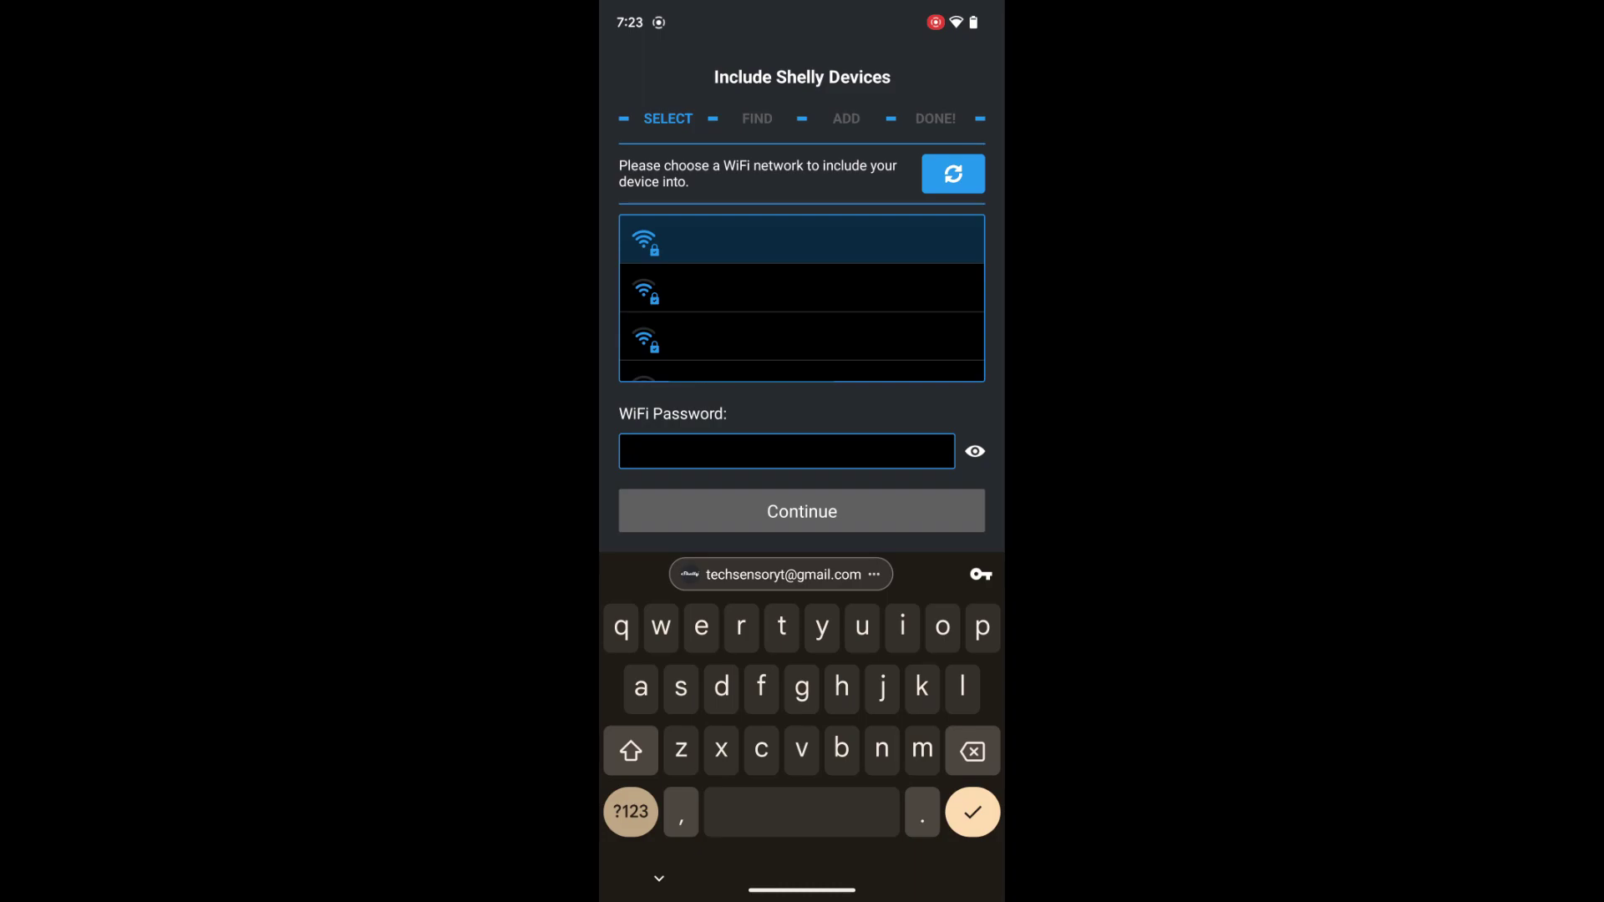
pyautogui.press('Return')
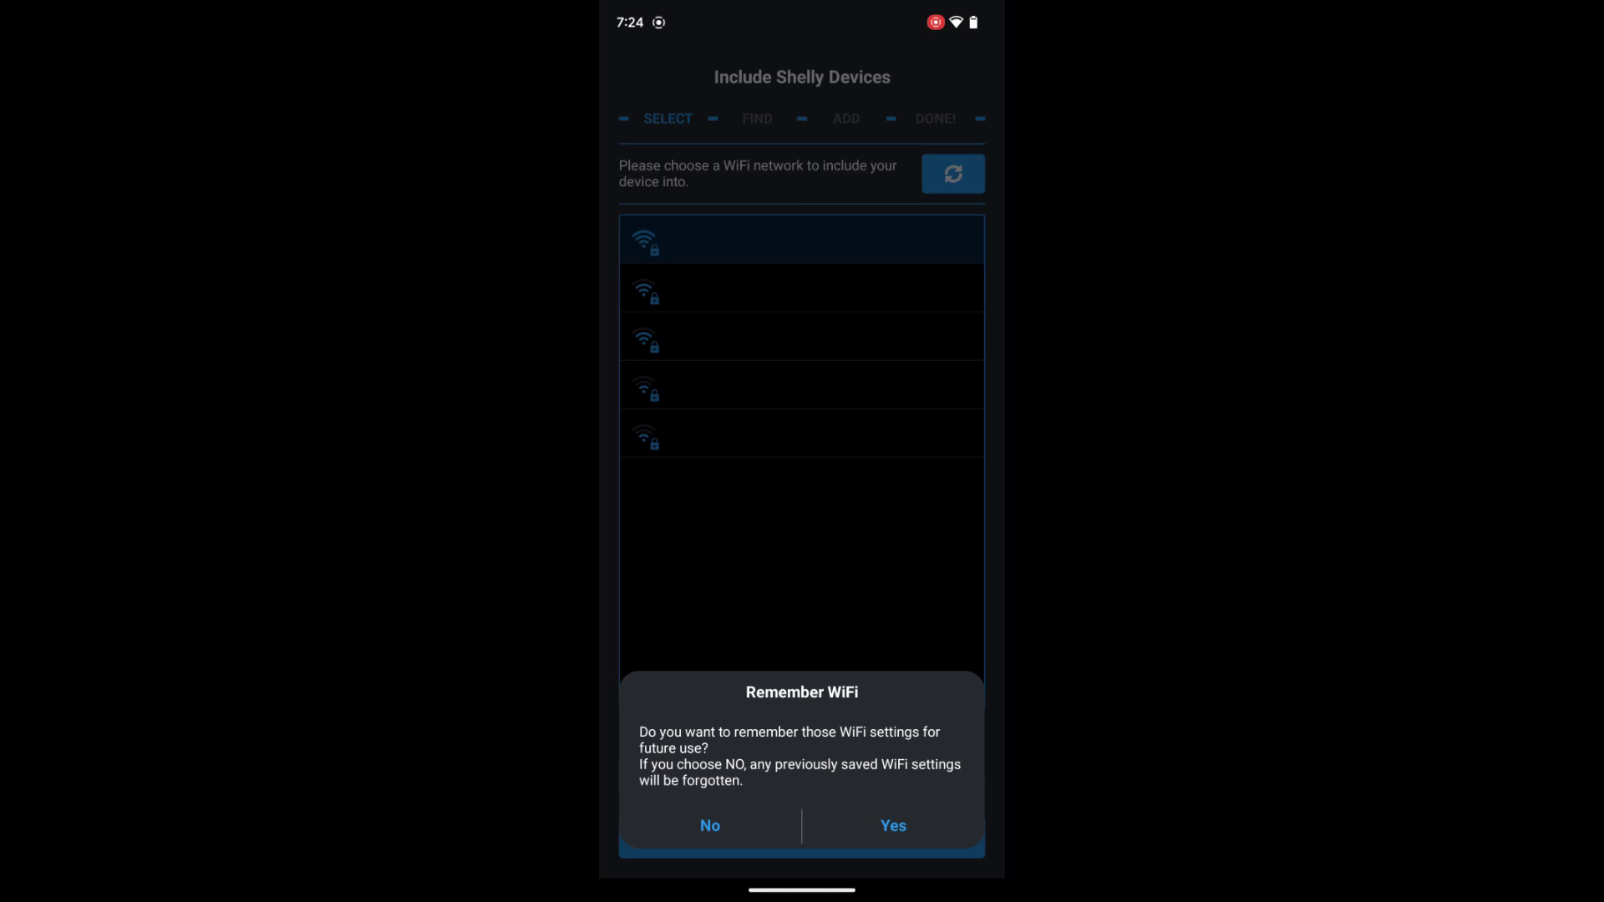
pyautogui.click(893, 825)
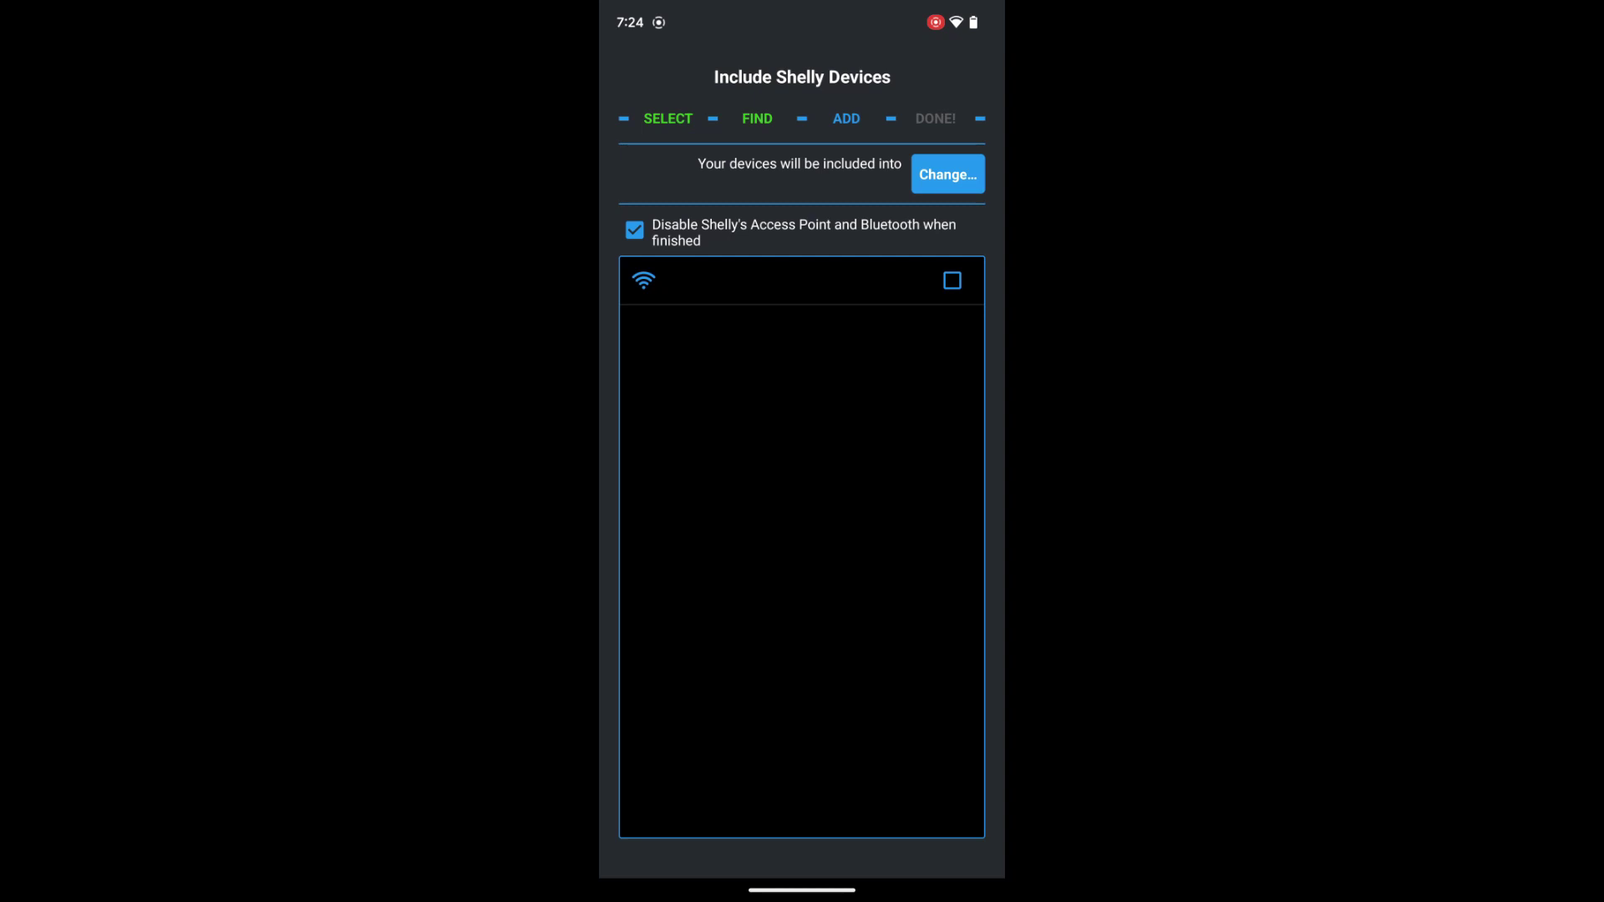
# - Select the found Shelly device, include it in the WiFi network and connect to it
pyautogui.click(952, 281)
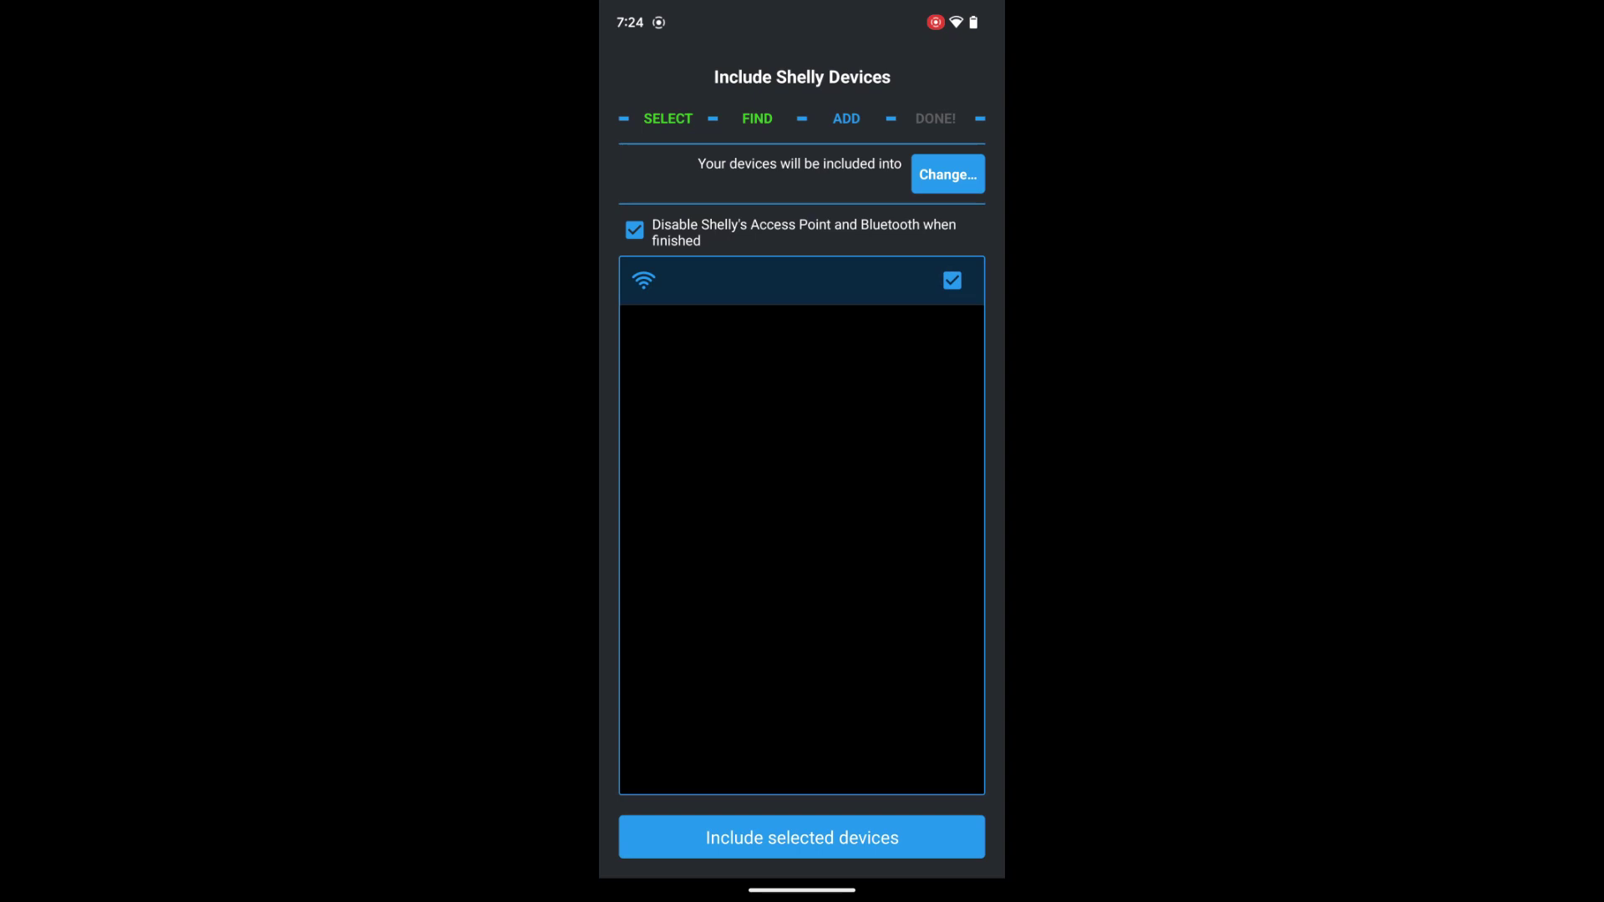
pyautogui.click(802, 837)
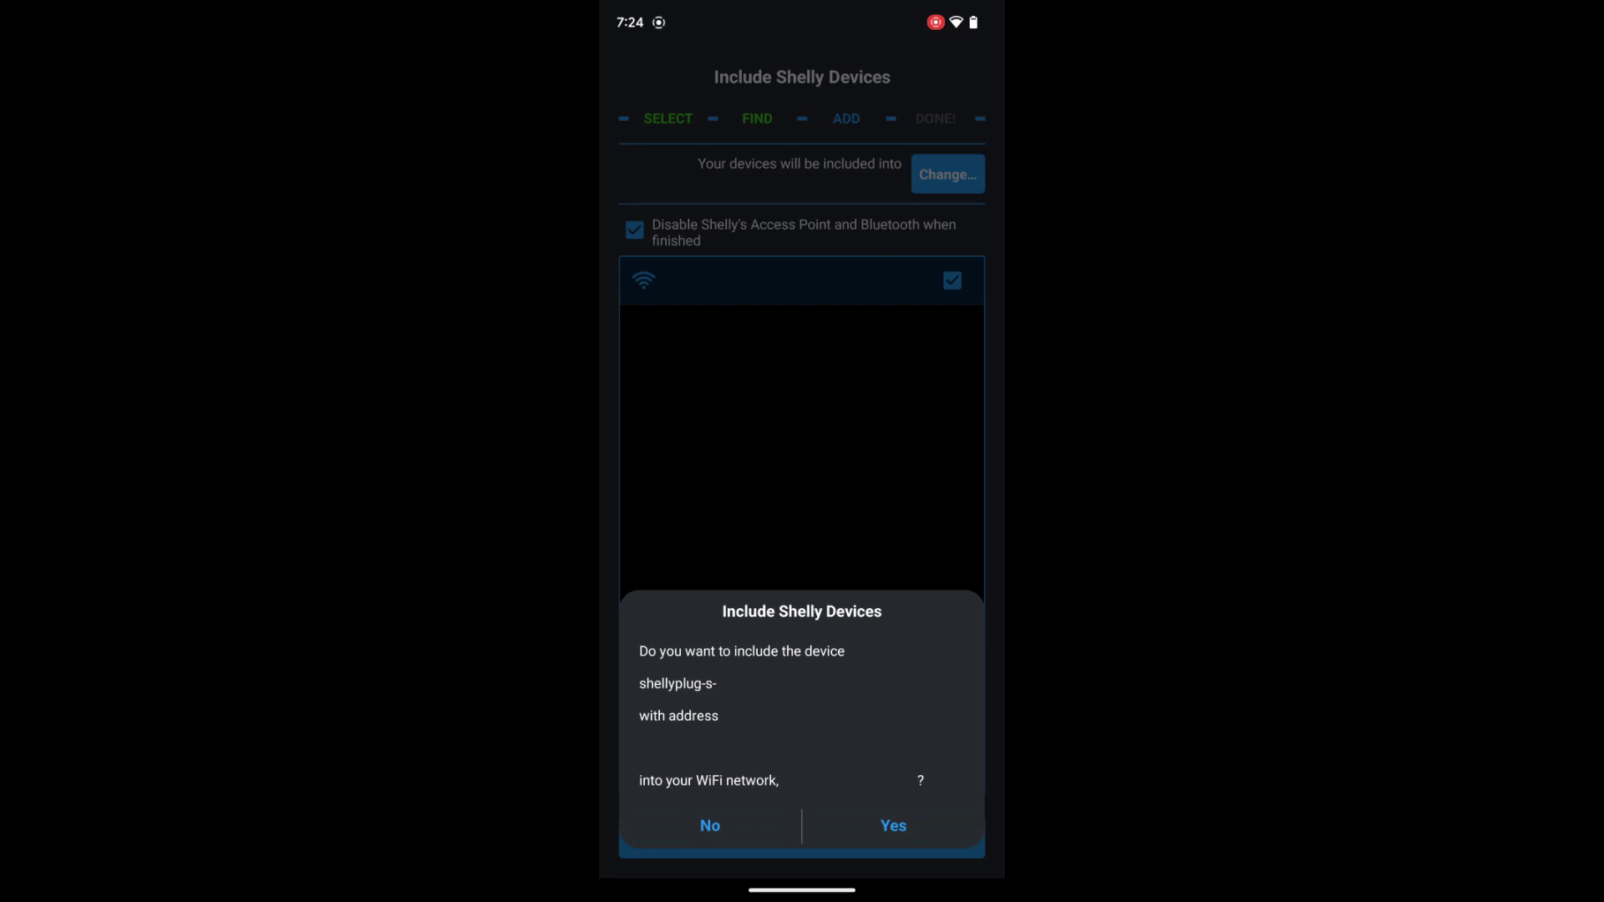
pyautogui.click(894, 825)
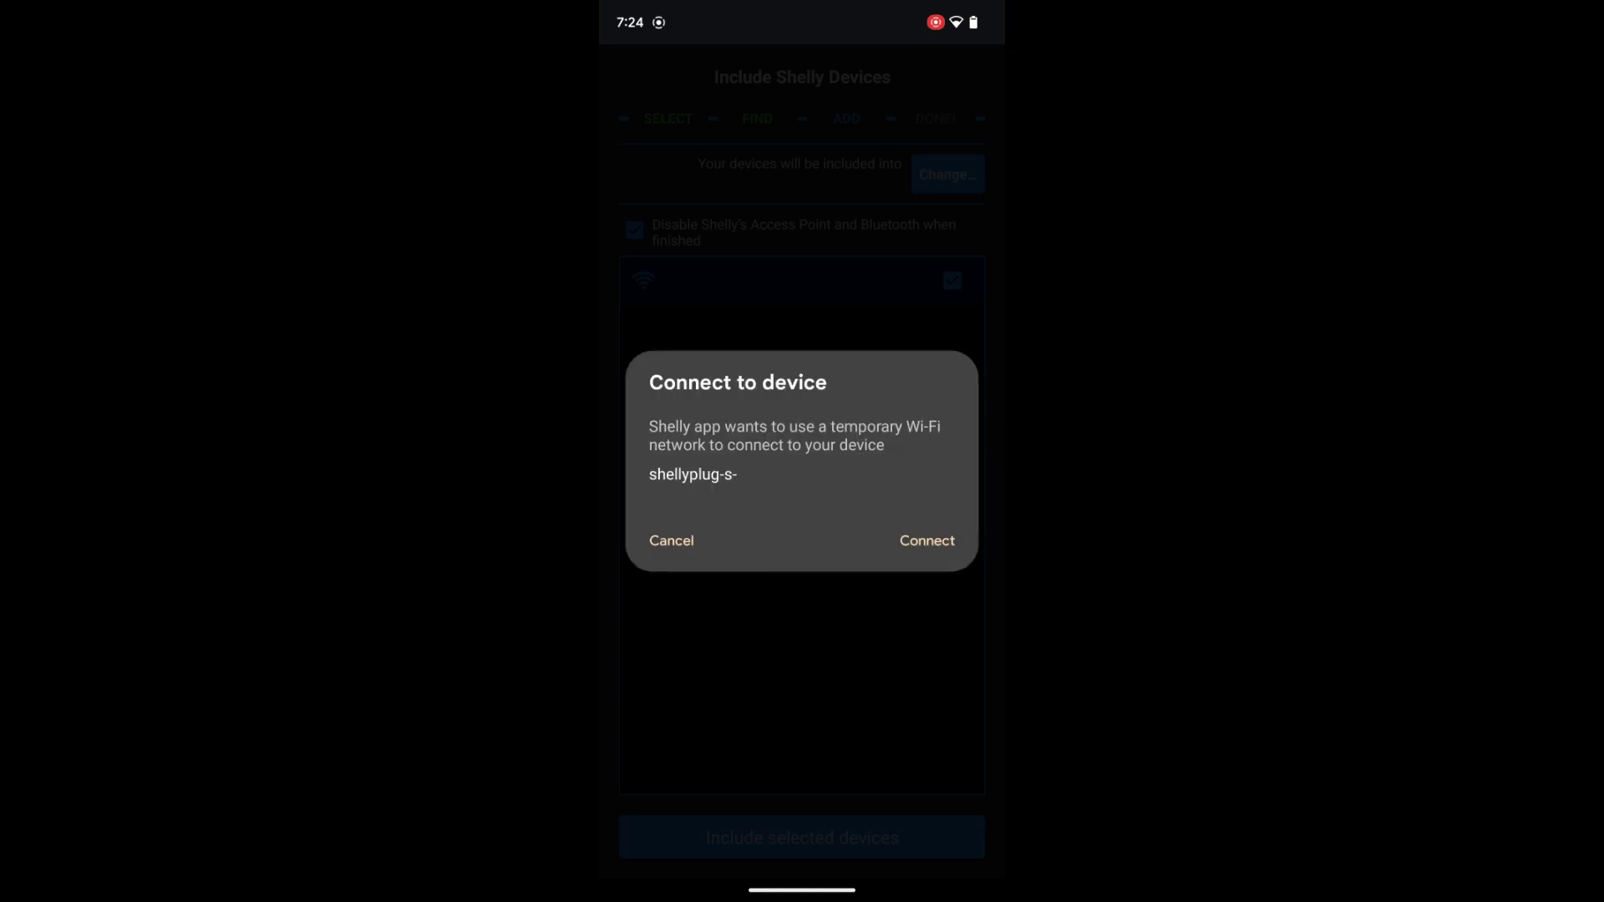
pyautogui.click(927, 540)
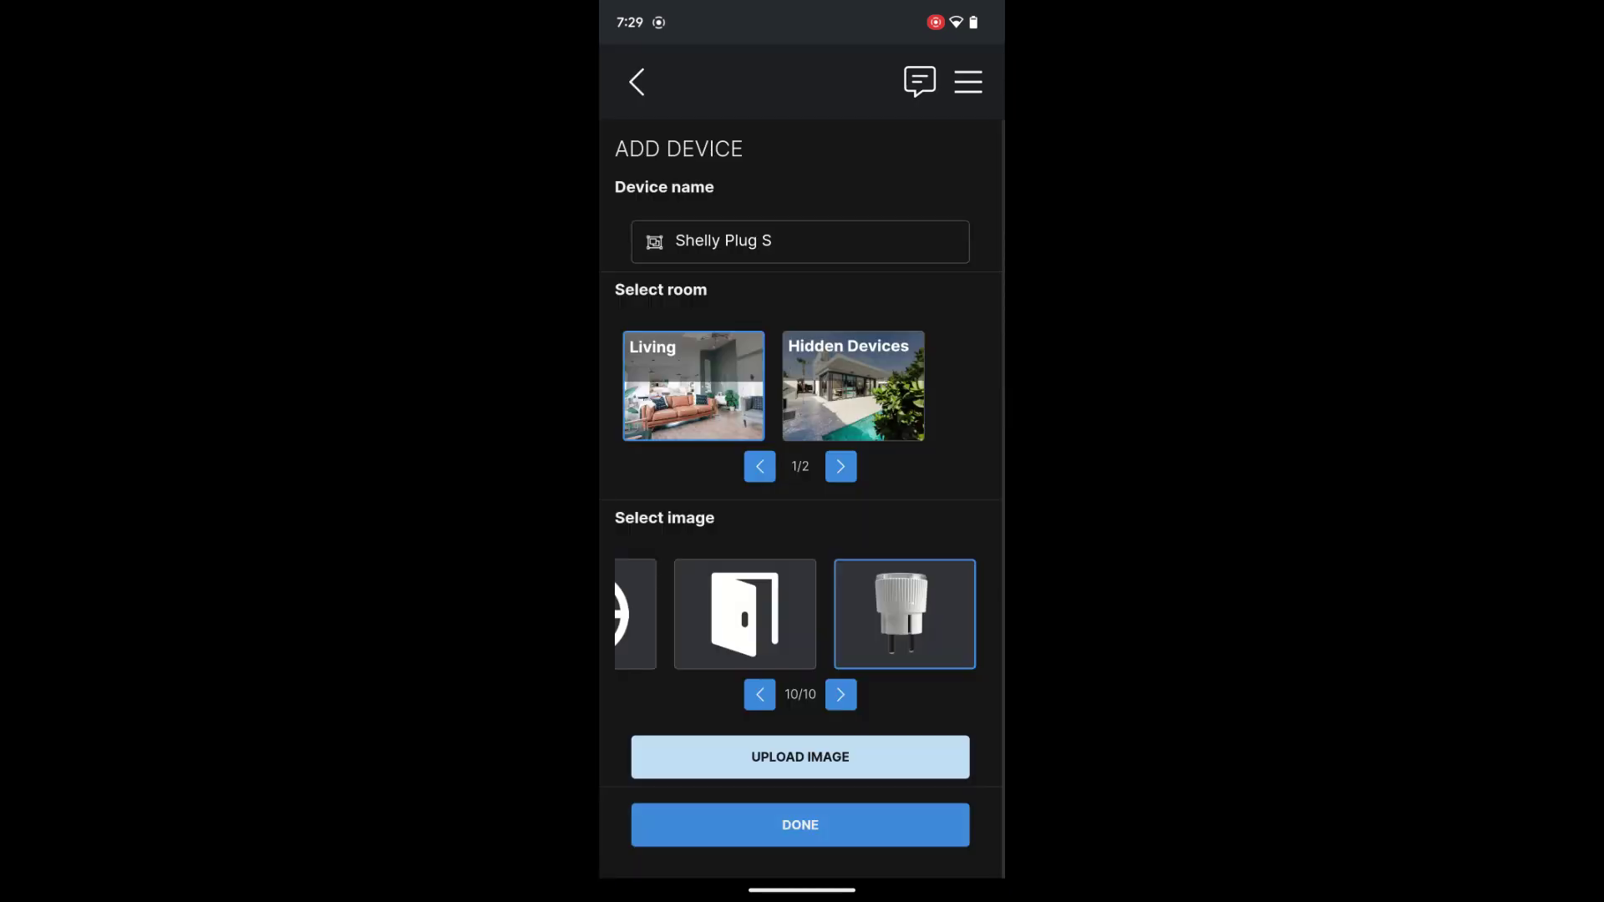
# - Save Shelly Plug S in the Living room with the plug image, then check Home Assistant's integrations
pyautogui.click(800, 825)
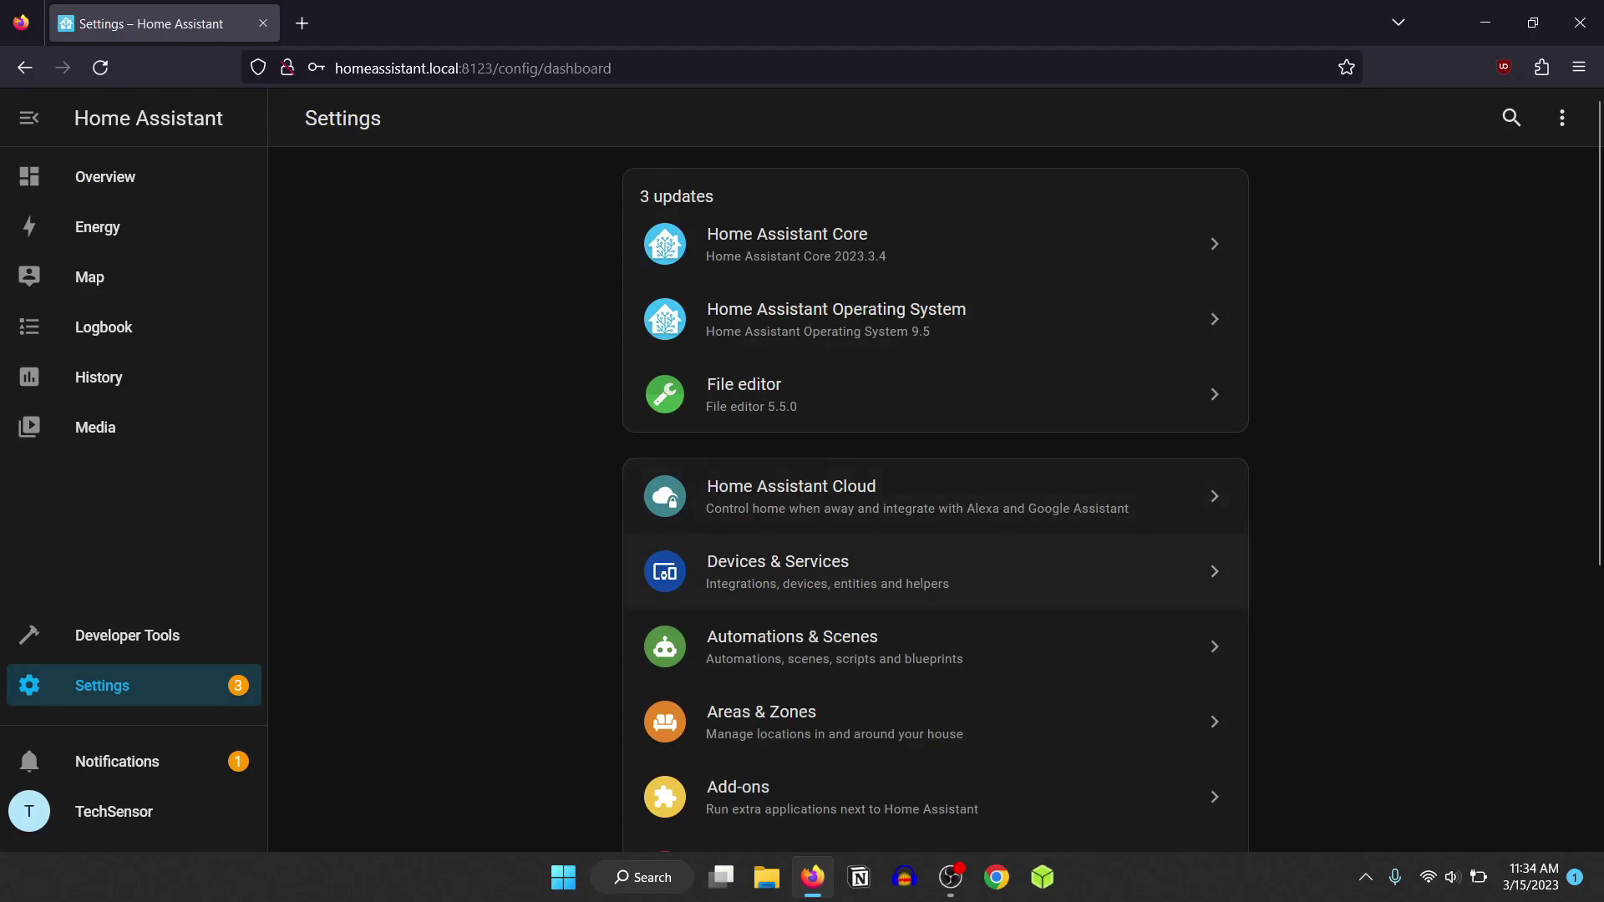
pyautogui.click(827, 572)
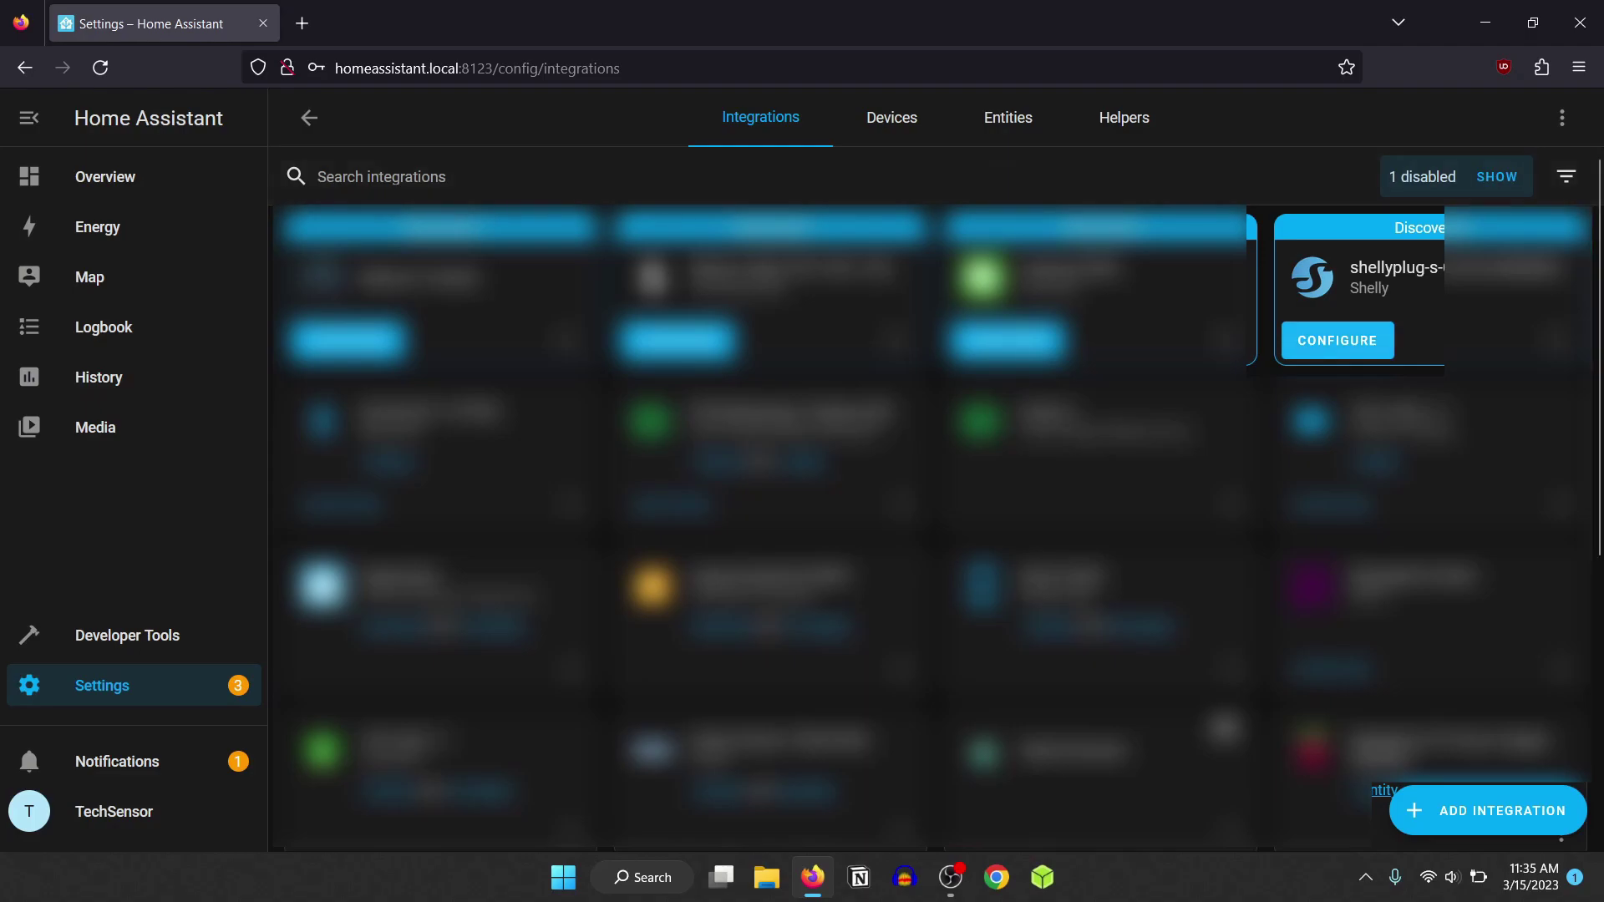
# - Configure the discovered Shelly Plug S integration and assign it to the Living Room area
pyautogui.click(1337, 340)
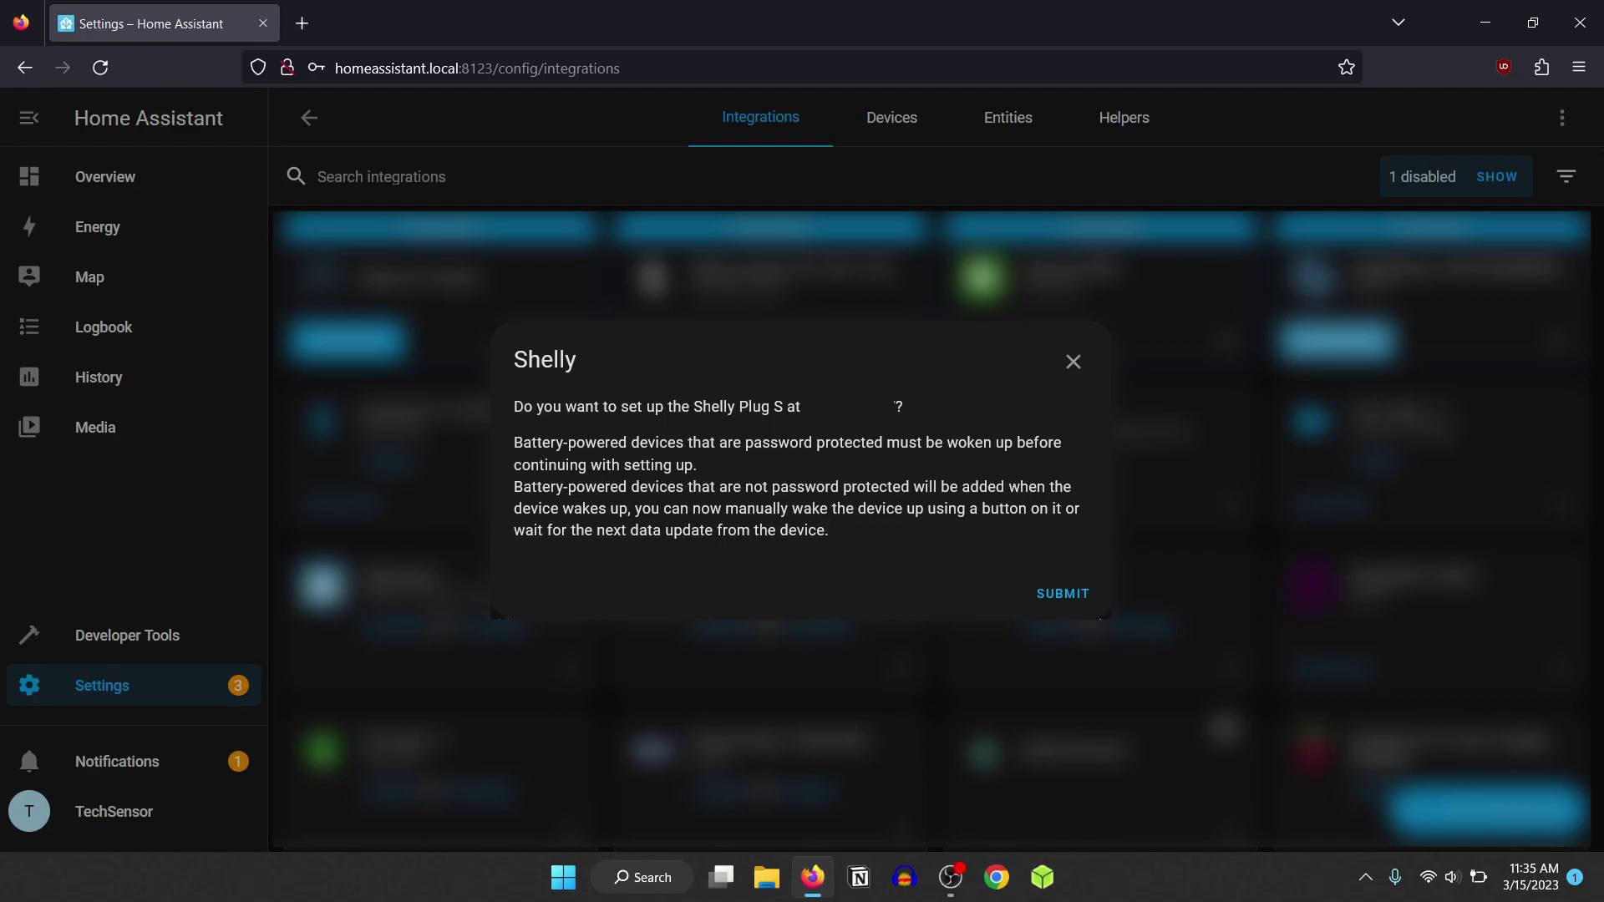
pyautogui.click(1063, 593)
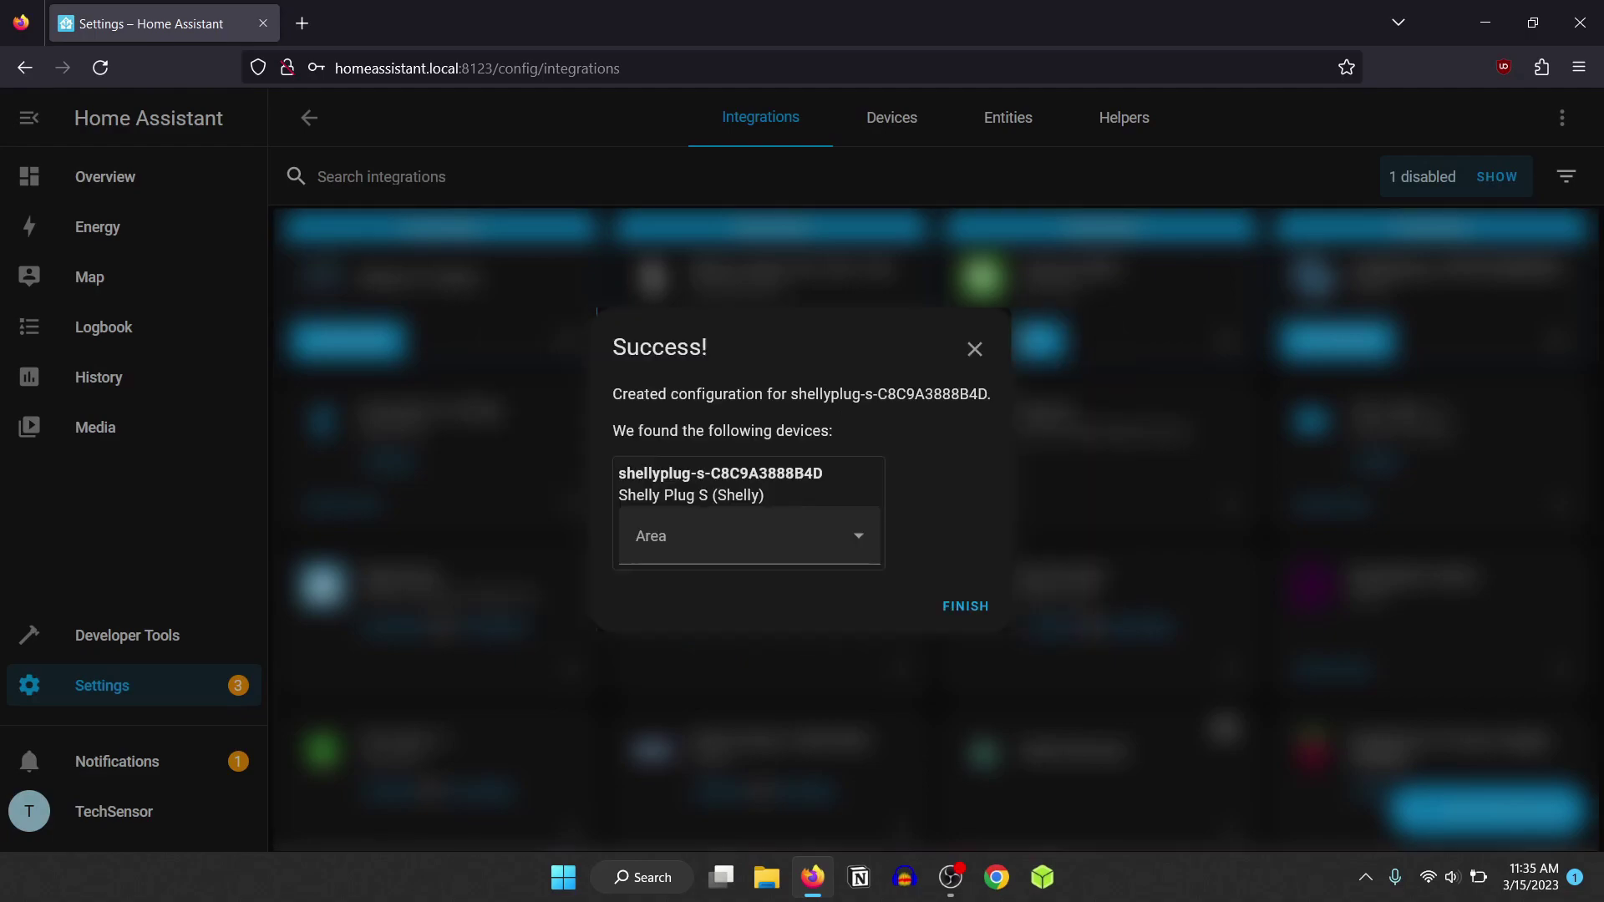
pyautogui.click(735, 535)
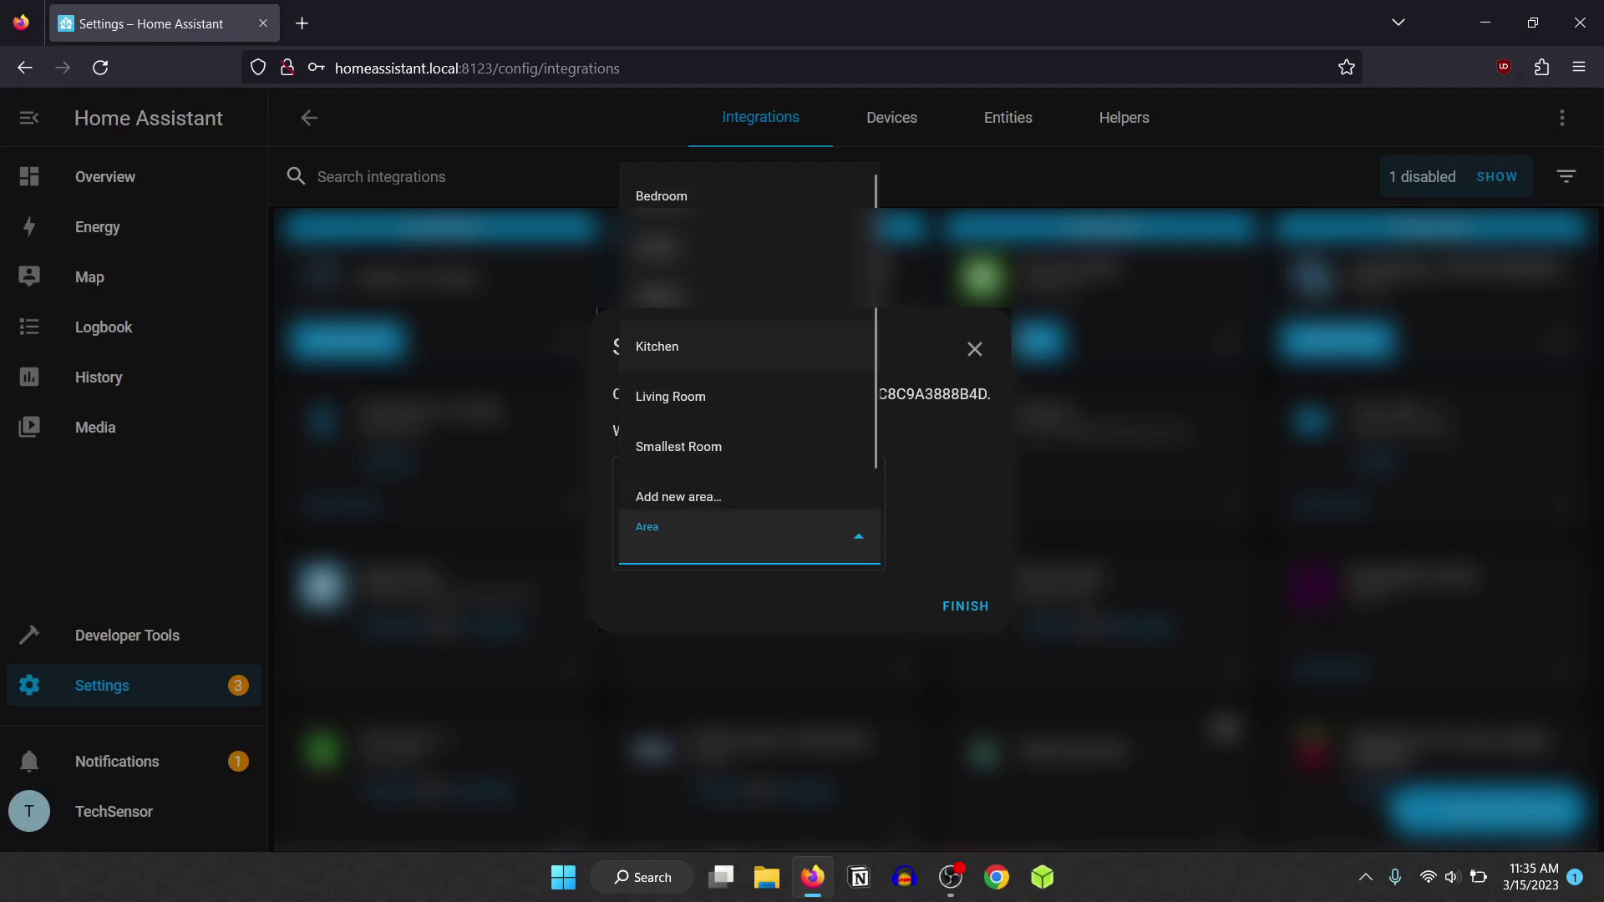
pyautogui.click(671, 396)
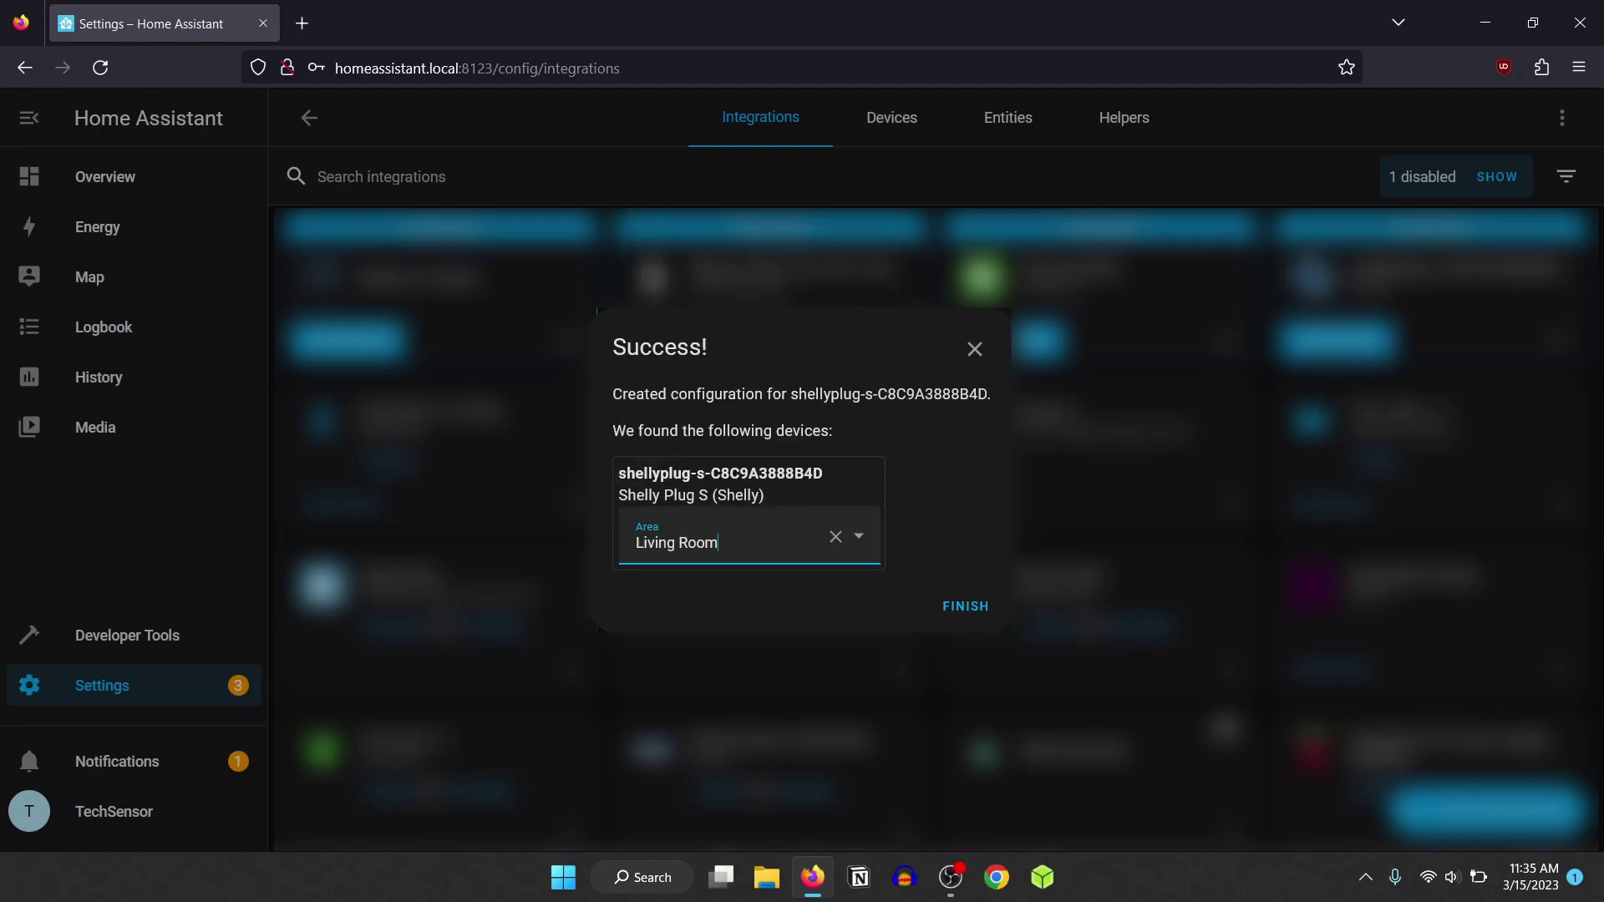
pyautogui.click(965, 606)
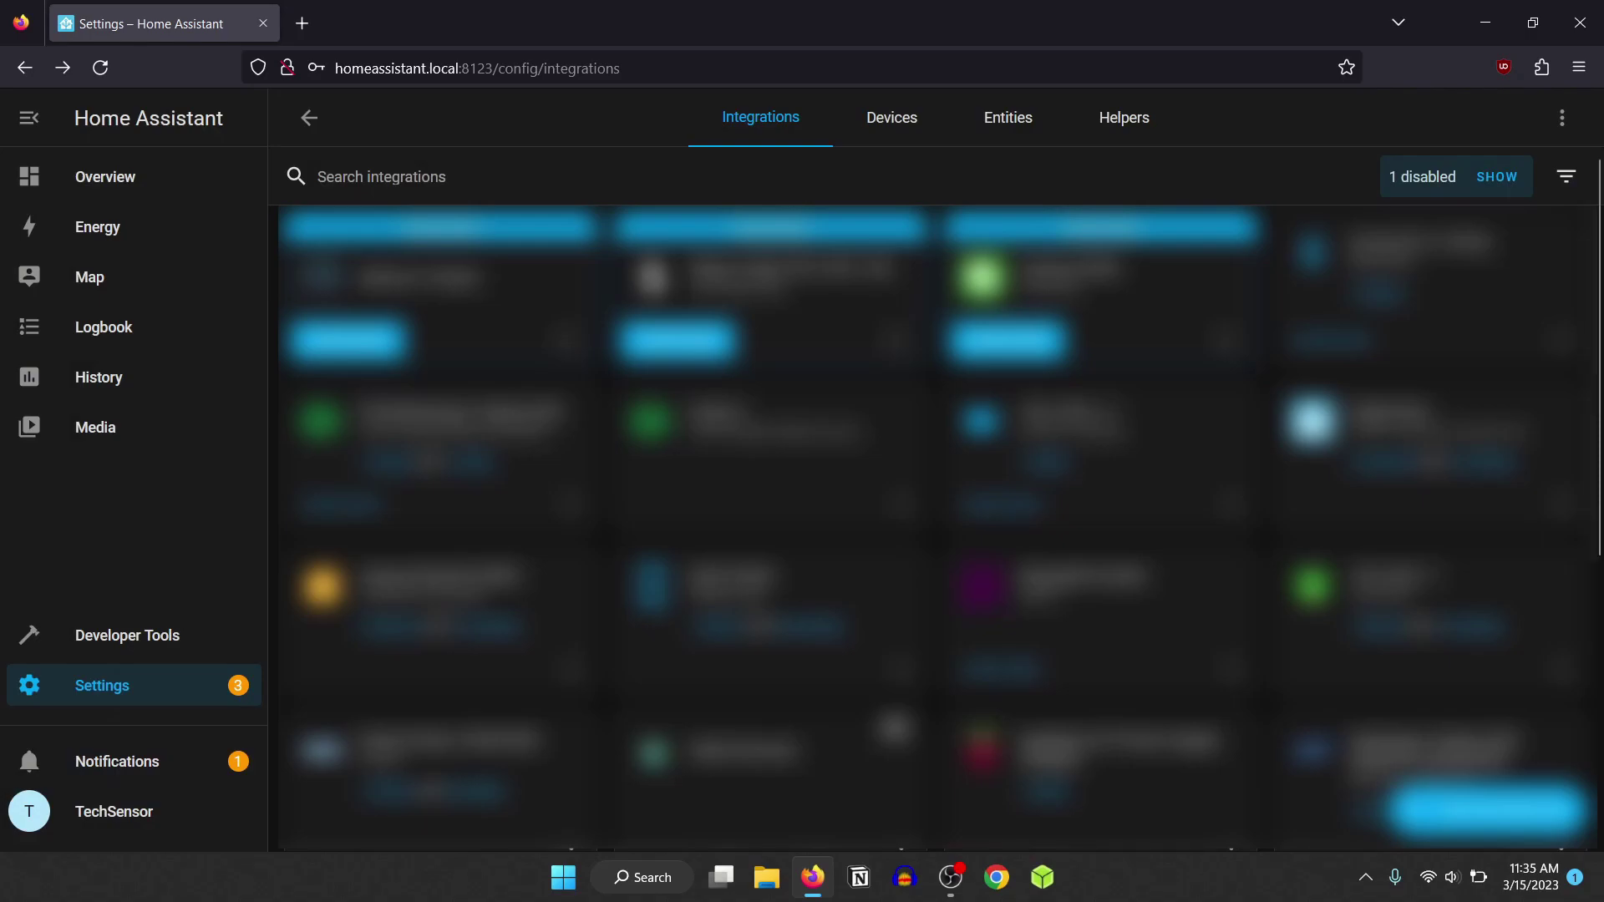
pyautogui.click(104, 177)
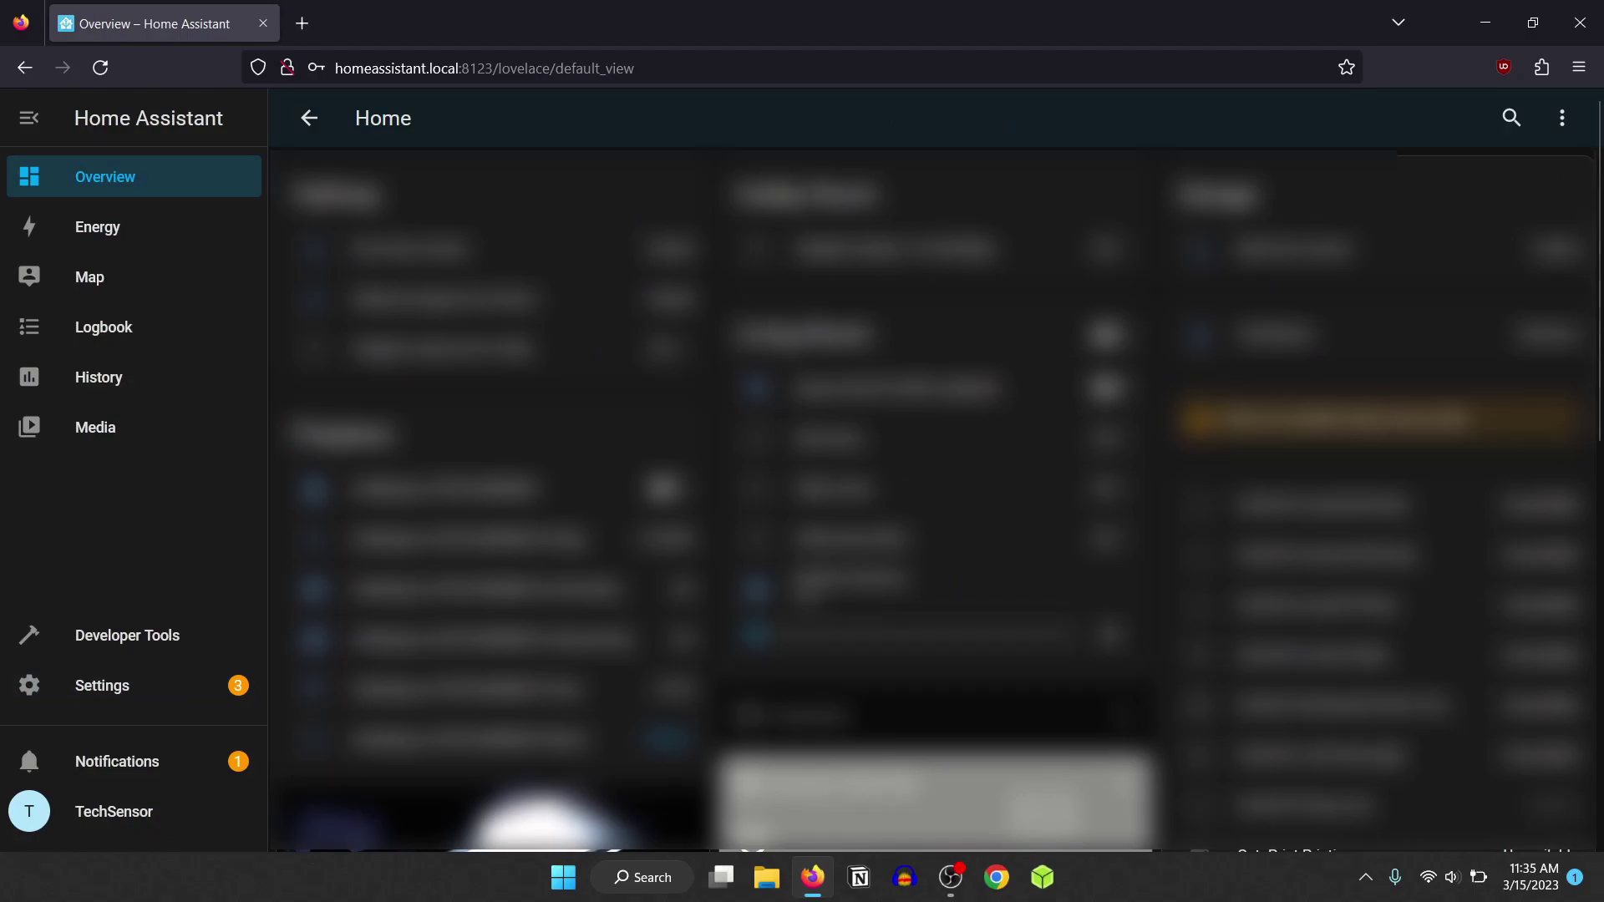
# - Edit the Home dashboard and start a new card chosen by entity
pyautogui.click(1561, 118)
pyautogui.click(1496, 176)
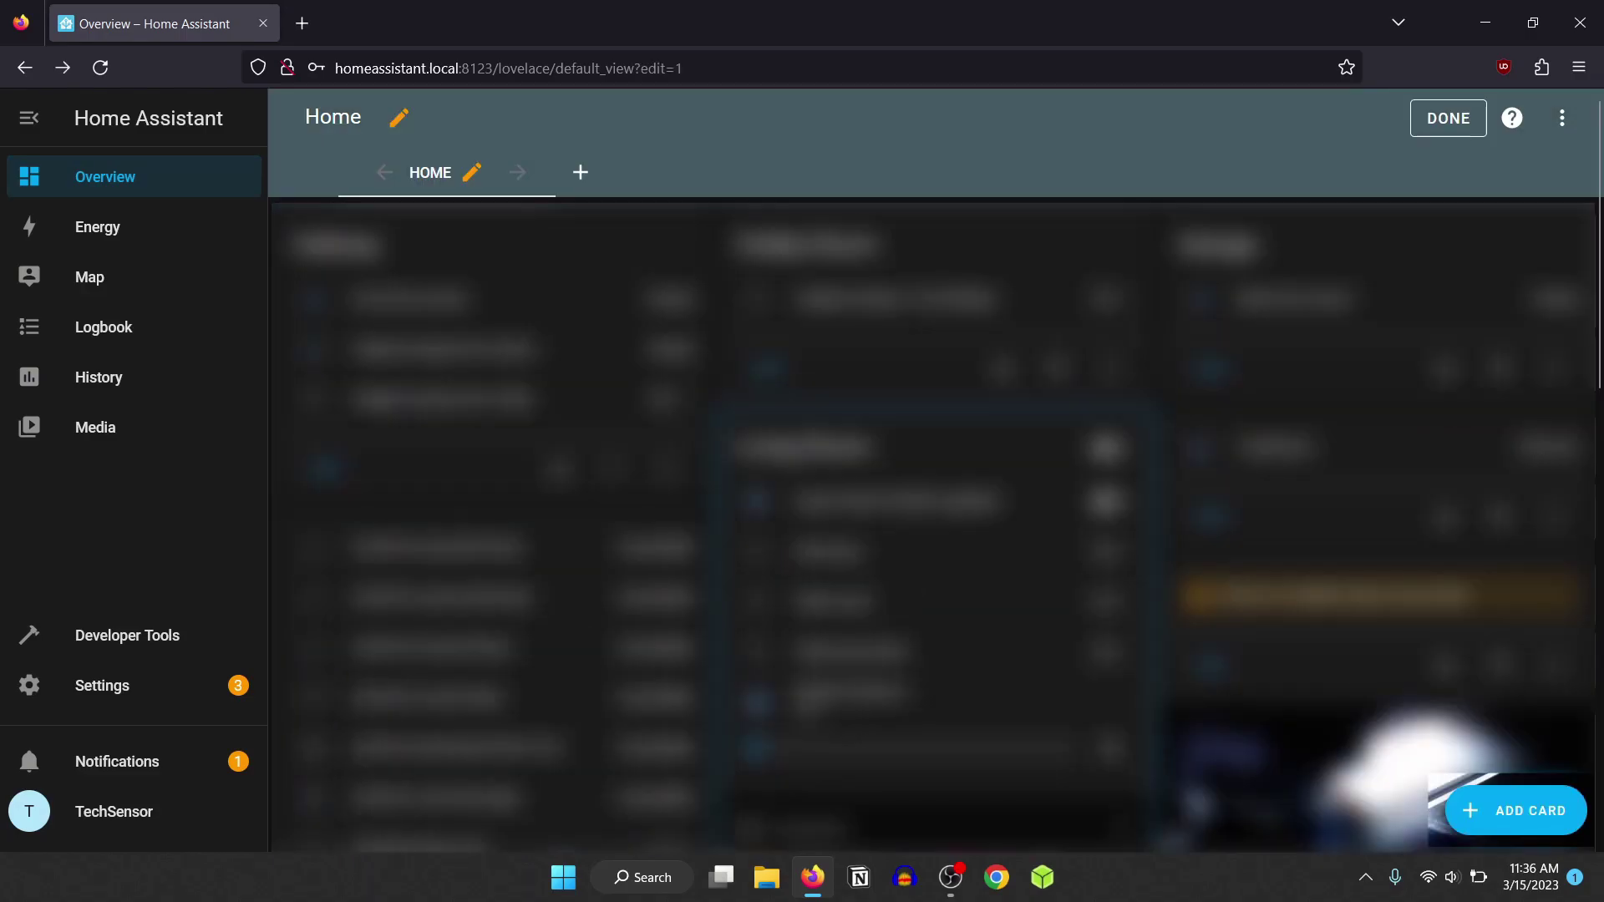
pyautogui.click(1516, 811)
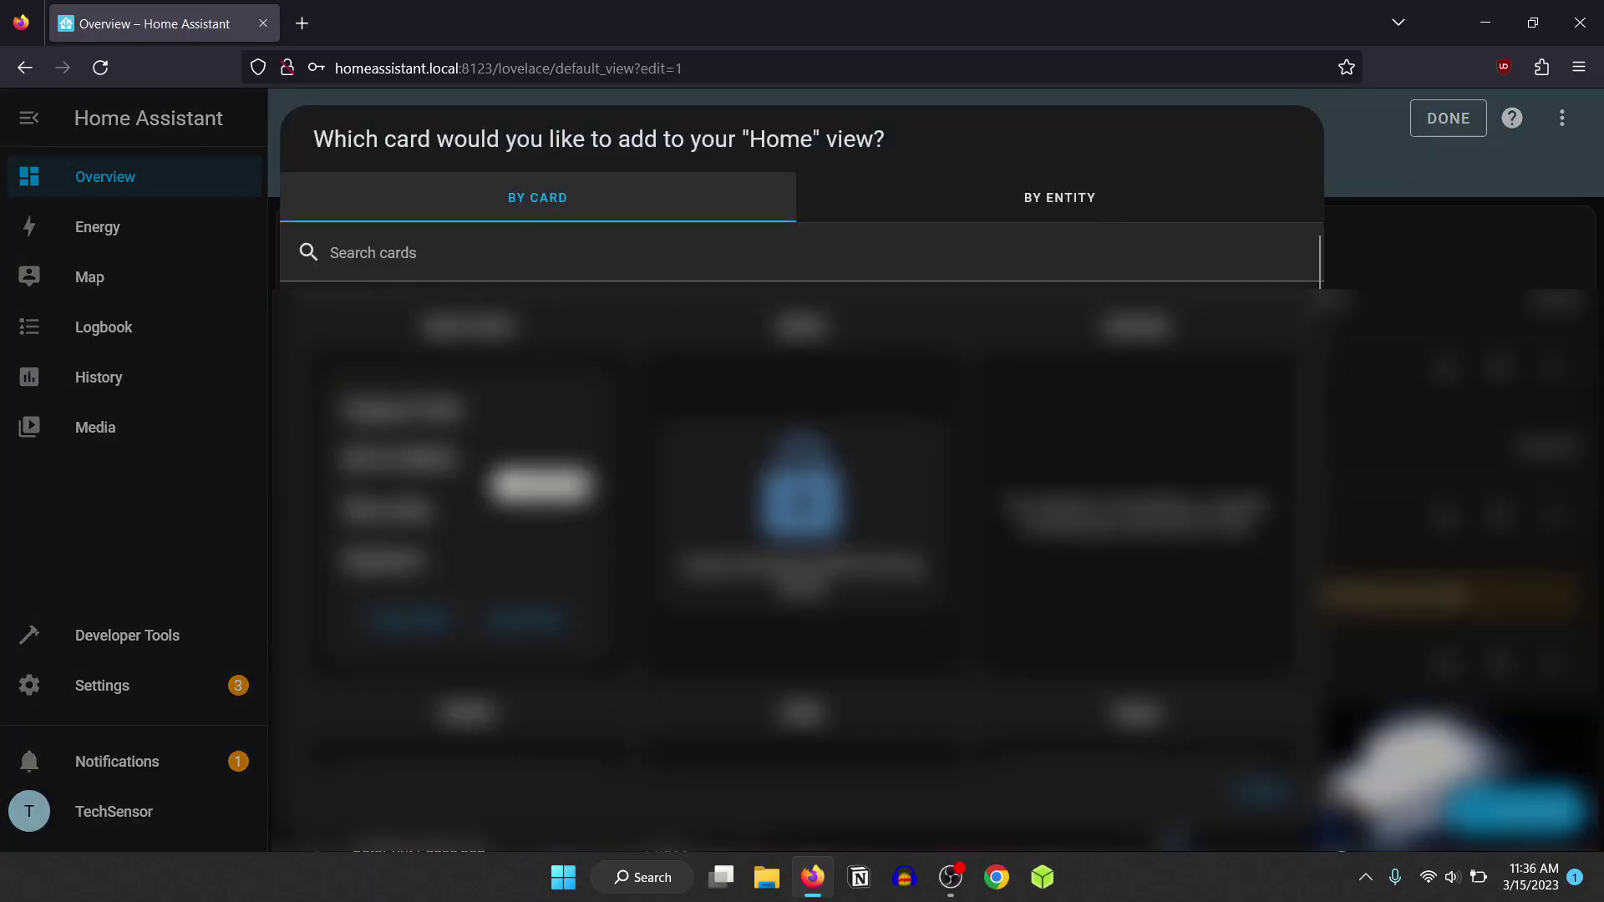
pyautogui.click(1060, 197)
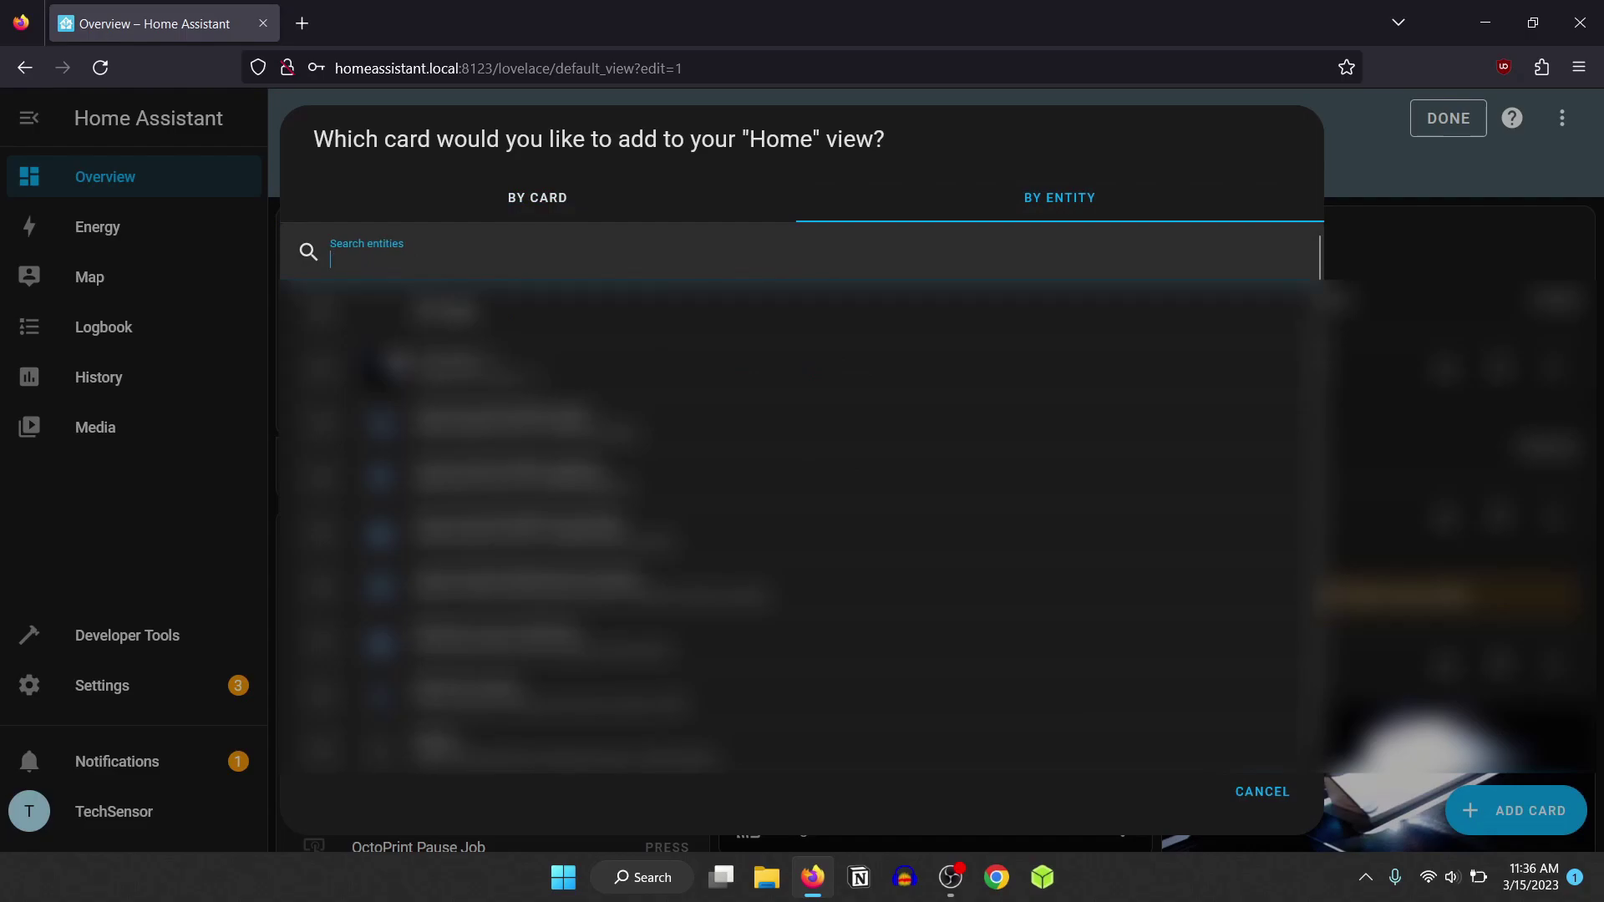
# - Select all six shellyplug entities: switch, Energy, Overheating, Overpowering, Power and Reboot
pyautogui.write('shelly')
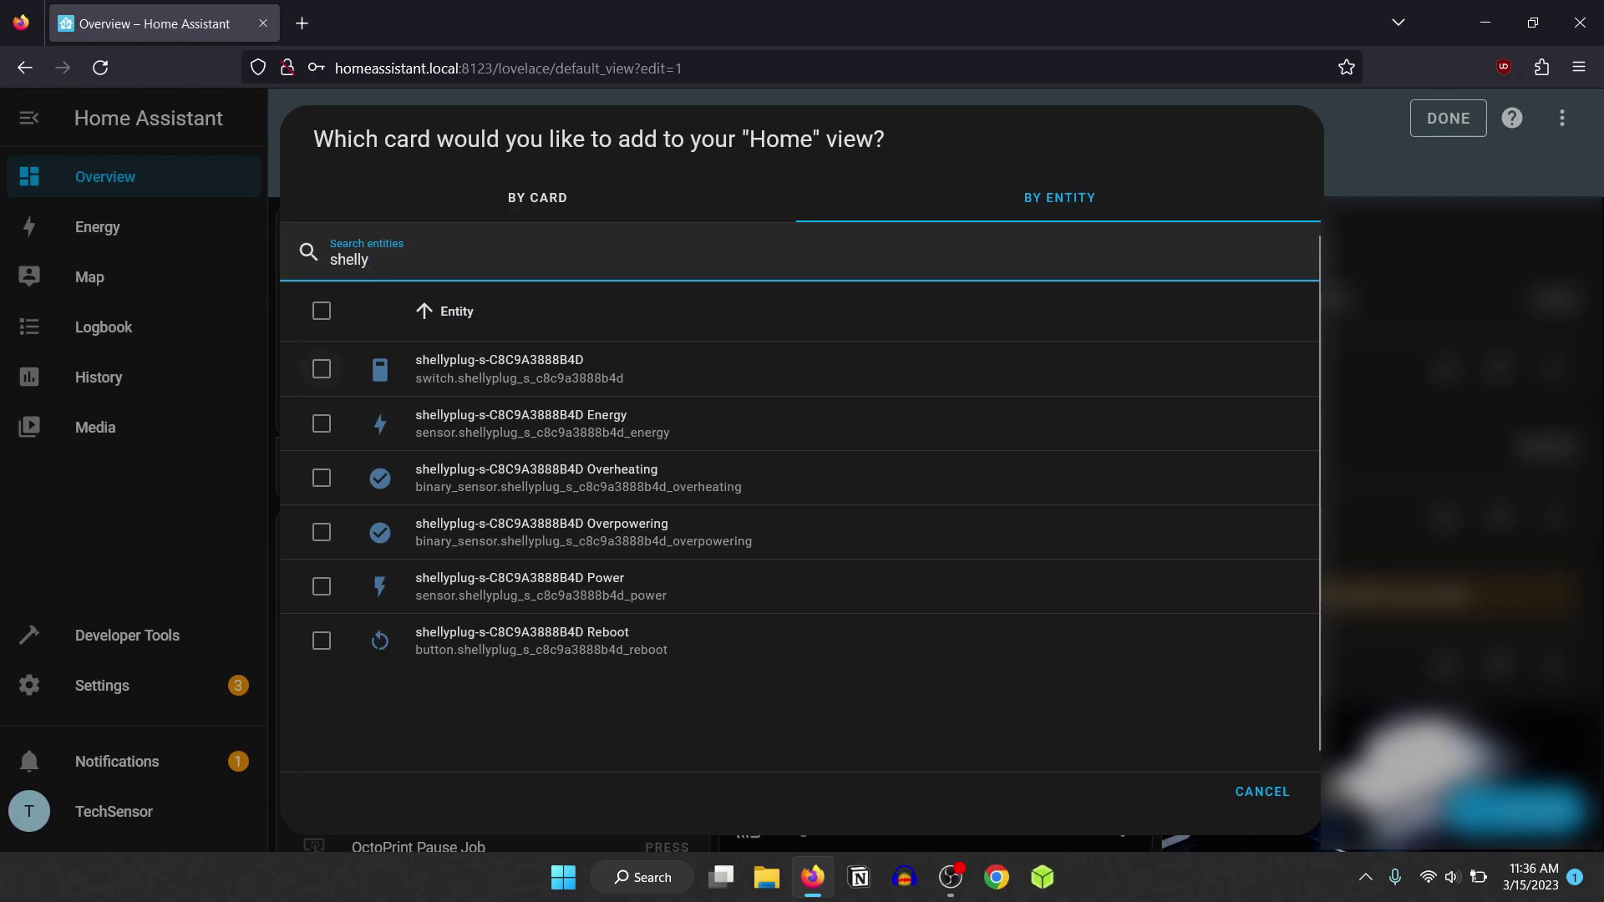
pyautogui.click(322, 369)
pyautogui.click(321, 424)
pyautogui.click(322, 478)
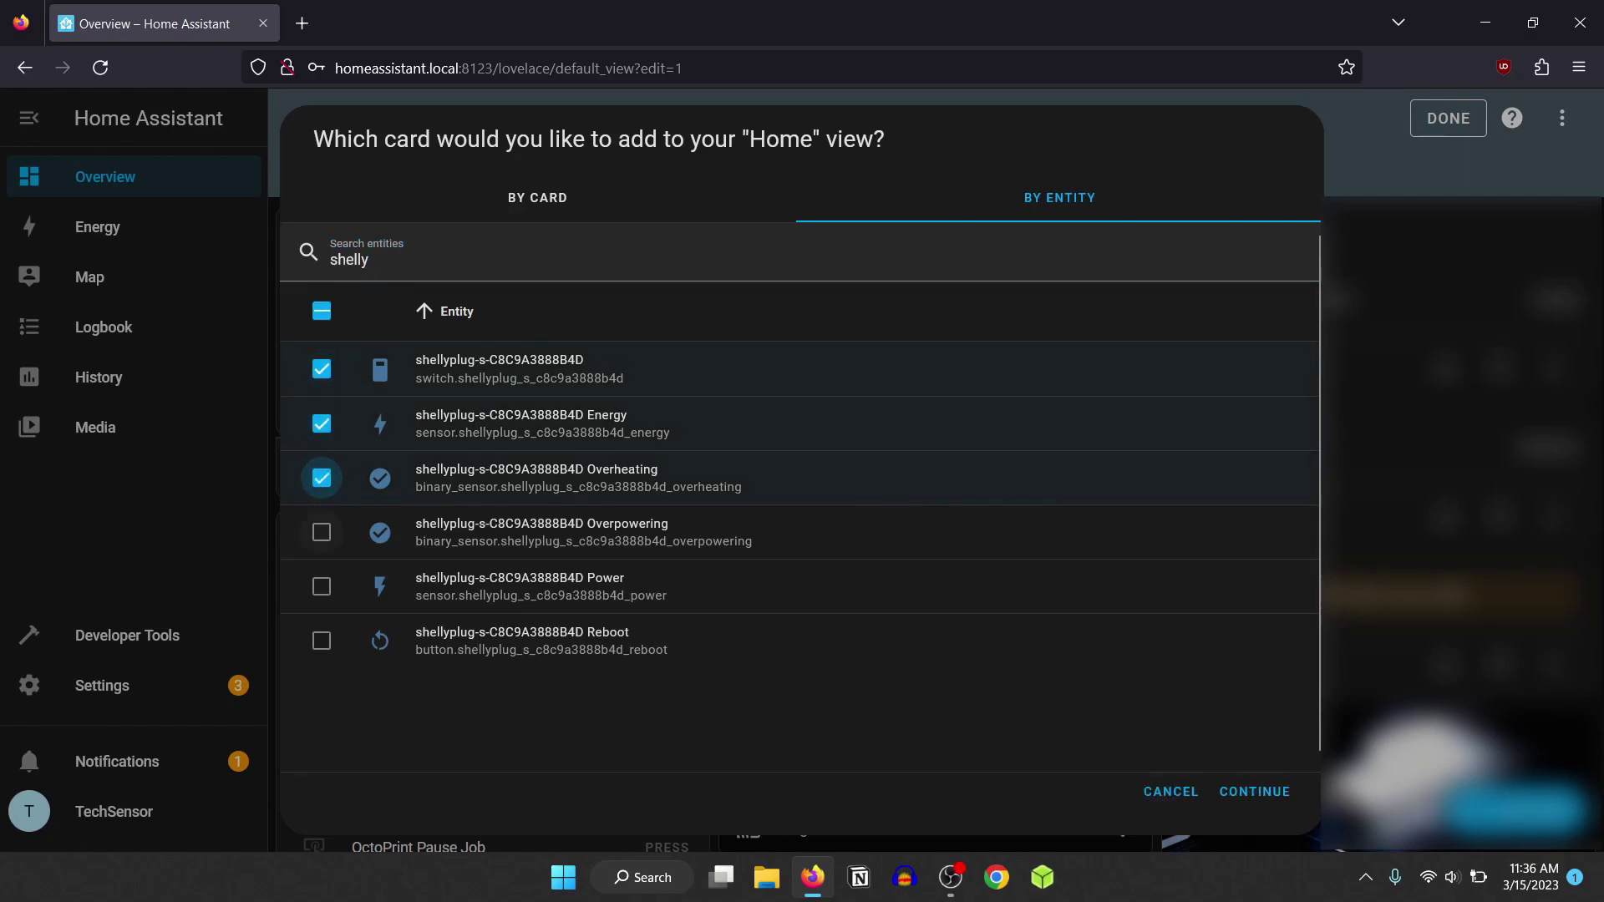
pyautogui.click(322, 532)
pyautogui.click(322, 587)
pyautogui.click(322, 641)
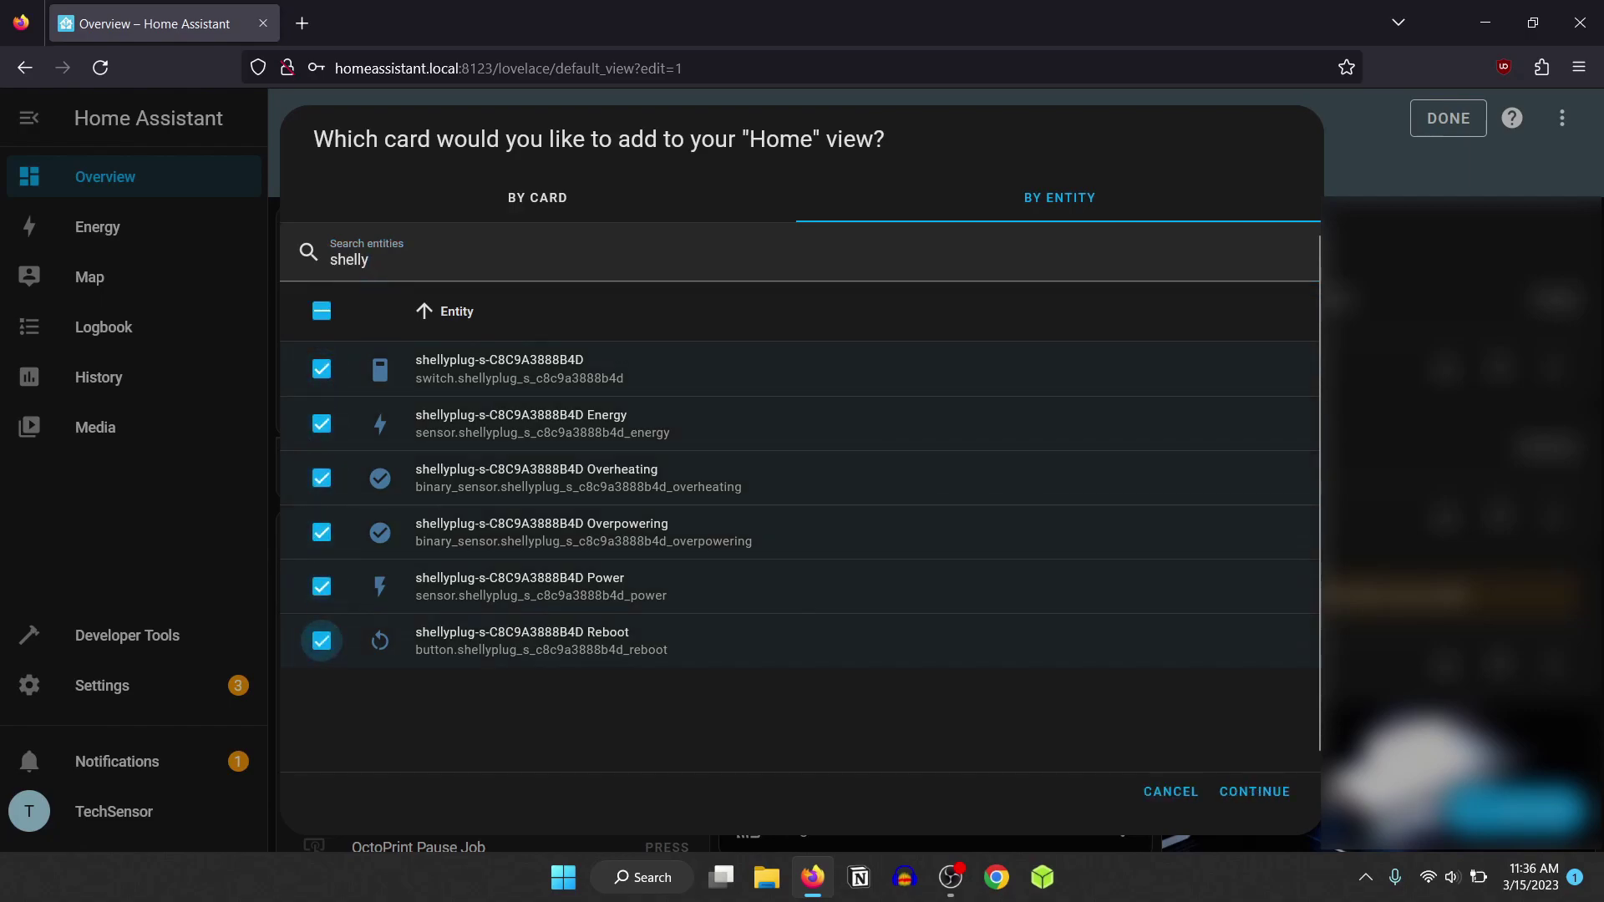
pyautogui.click(1255, 791)
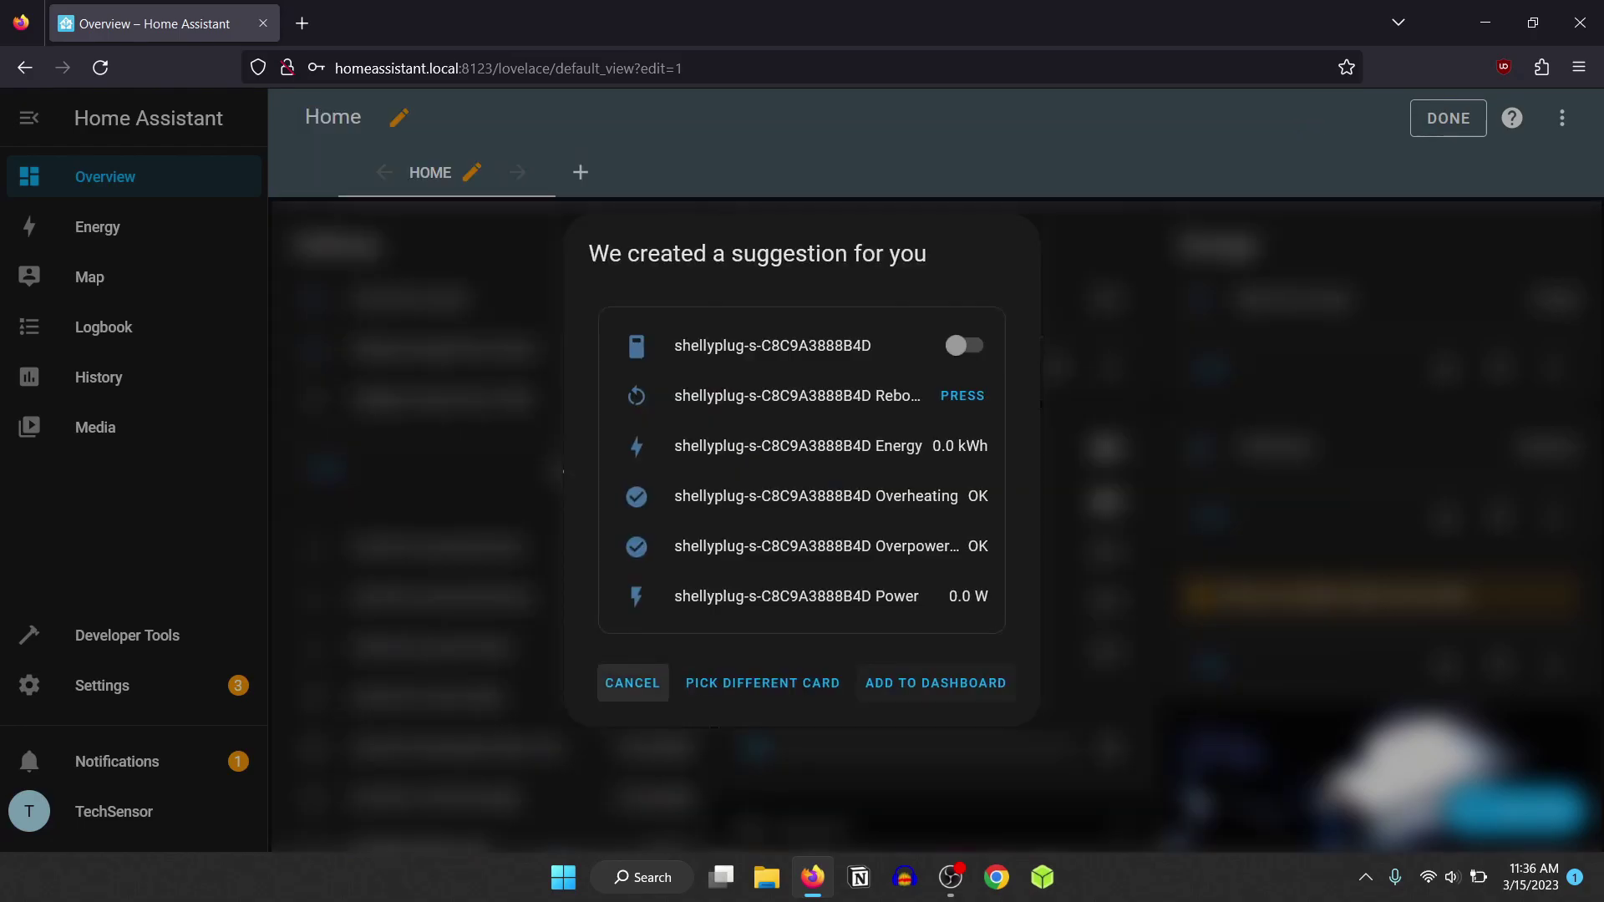
# - Add the Shelly card to the Home dashboard and toggle the plug on and off twice, ending off
pyautogui.click(936, 683)
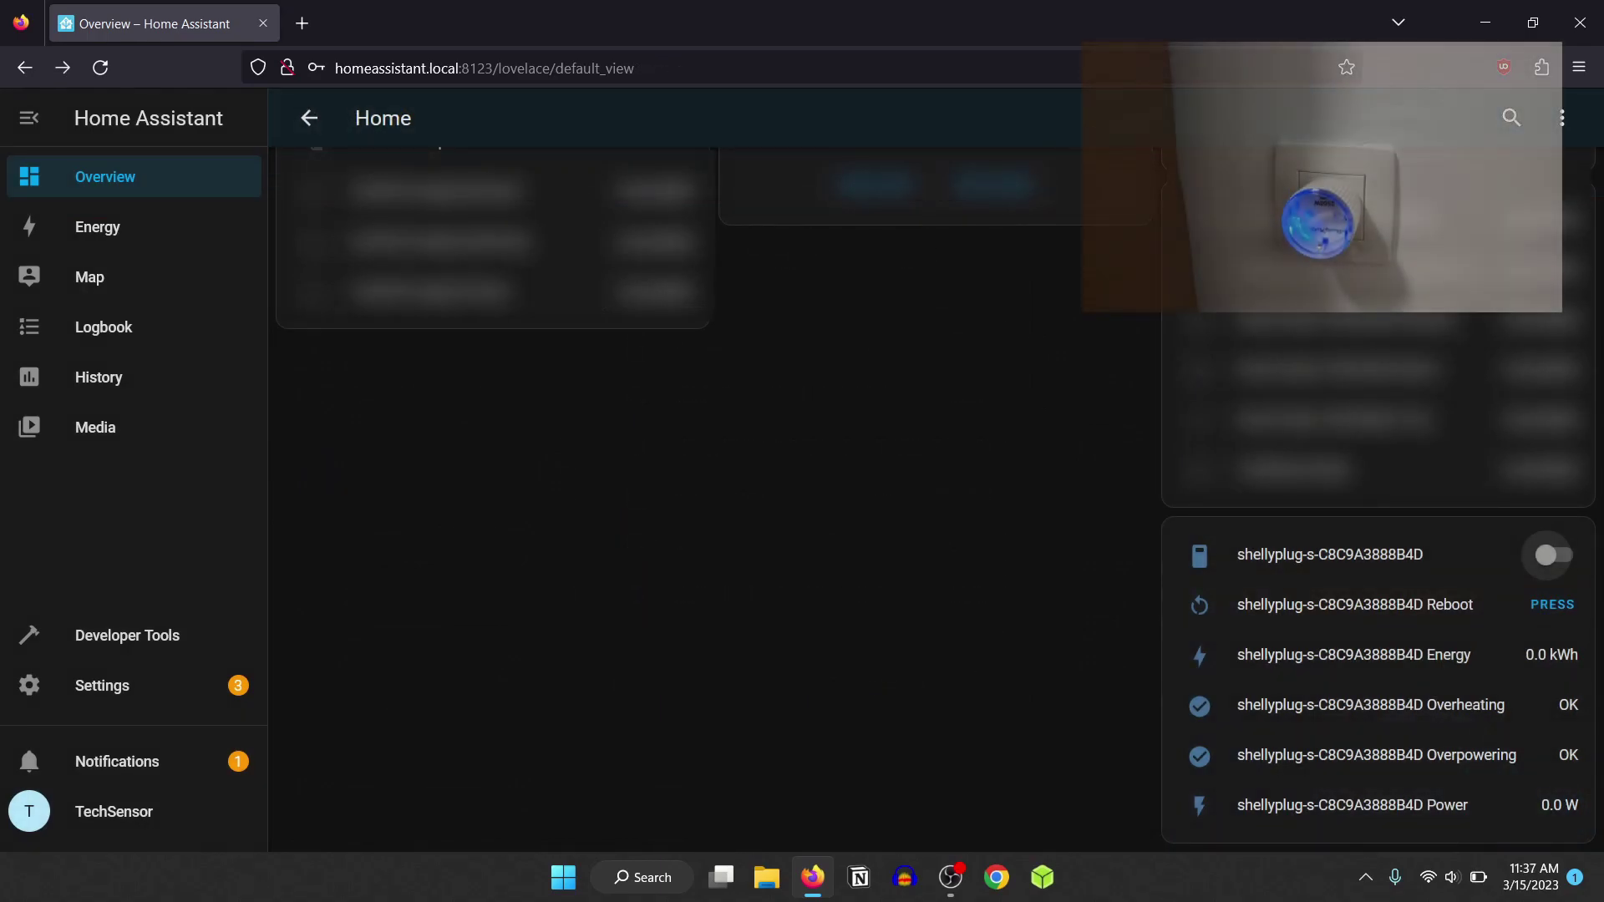
pyautogui.click(1547, 555)
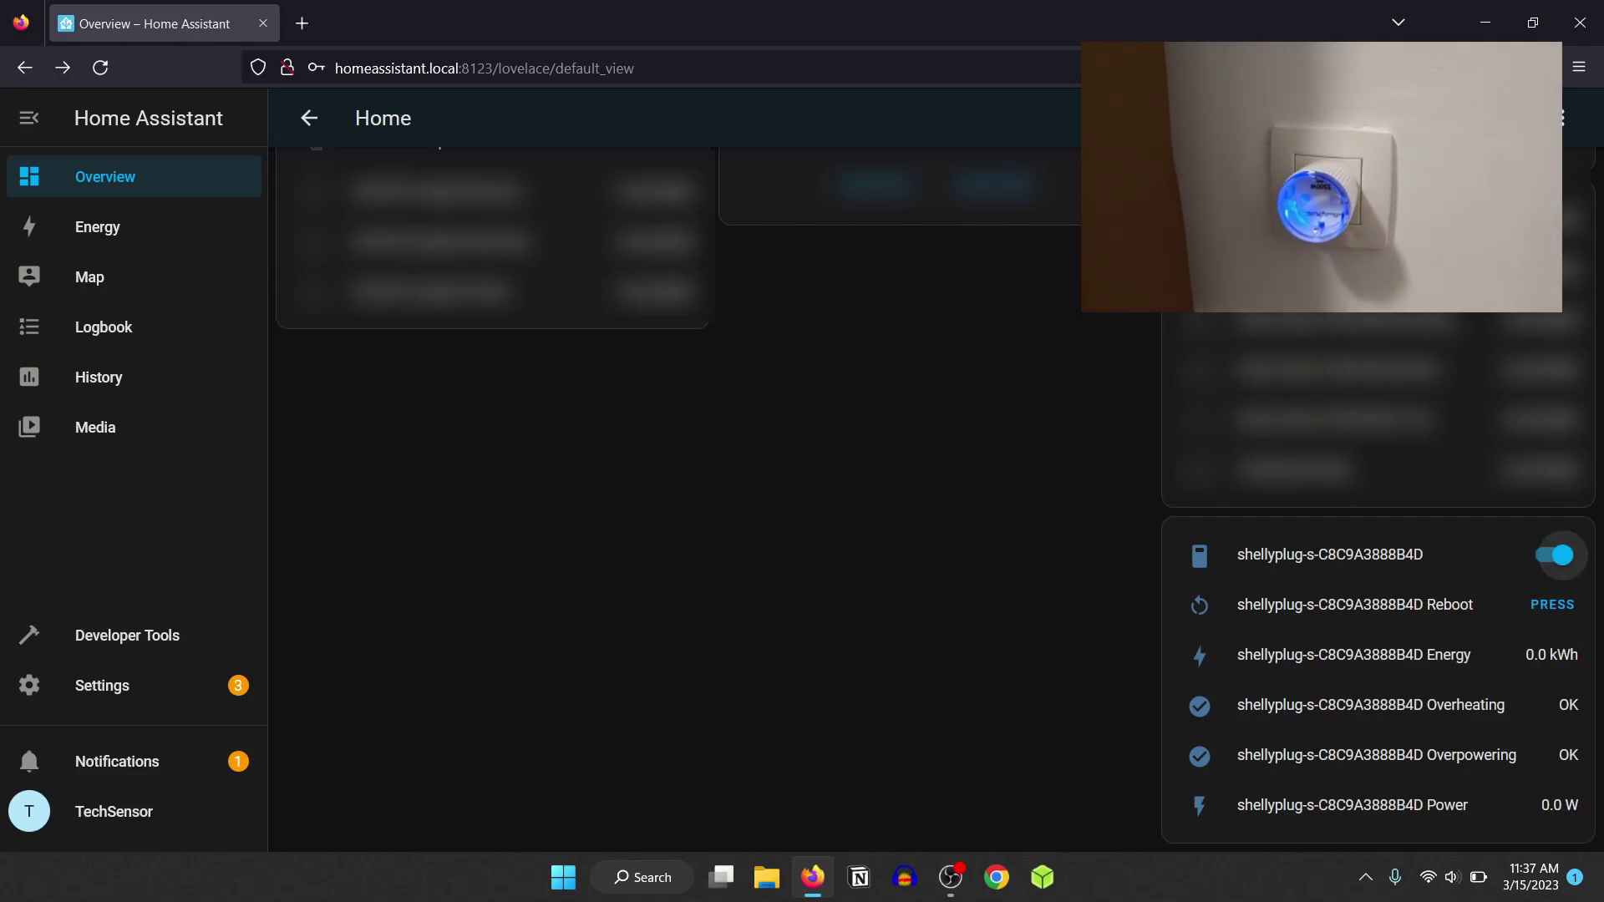
pyautogui.click(1550, 555)
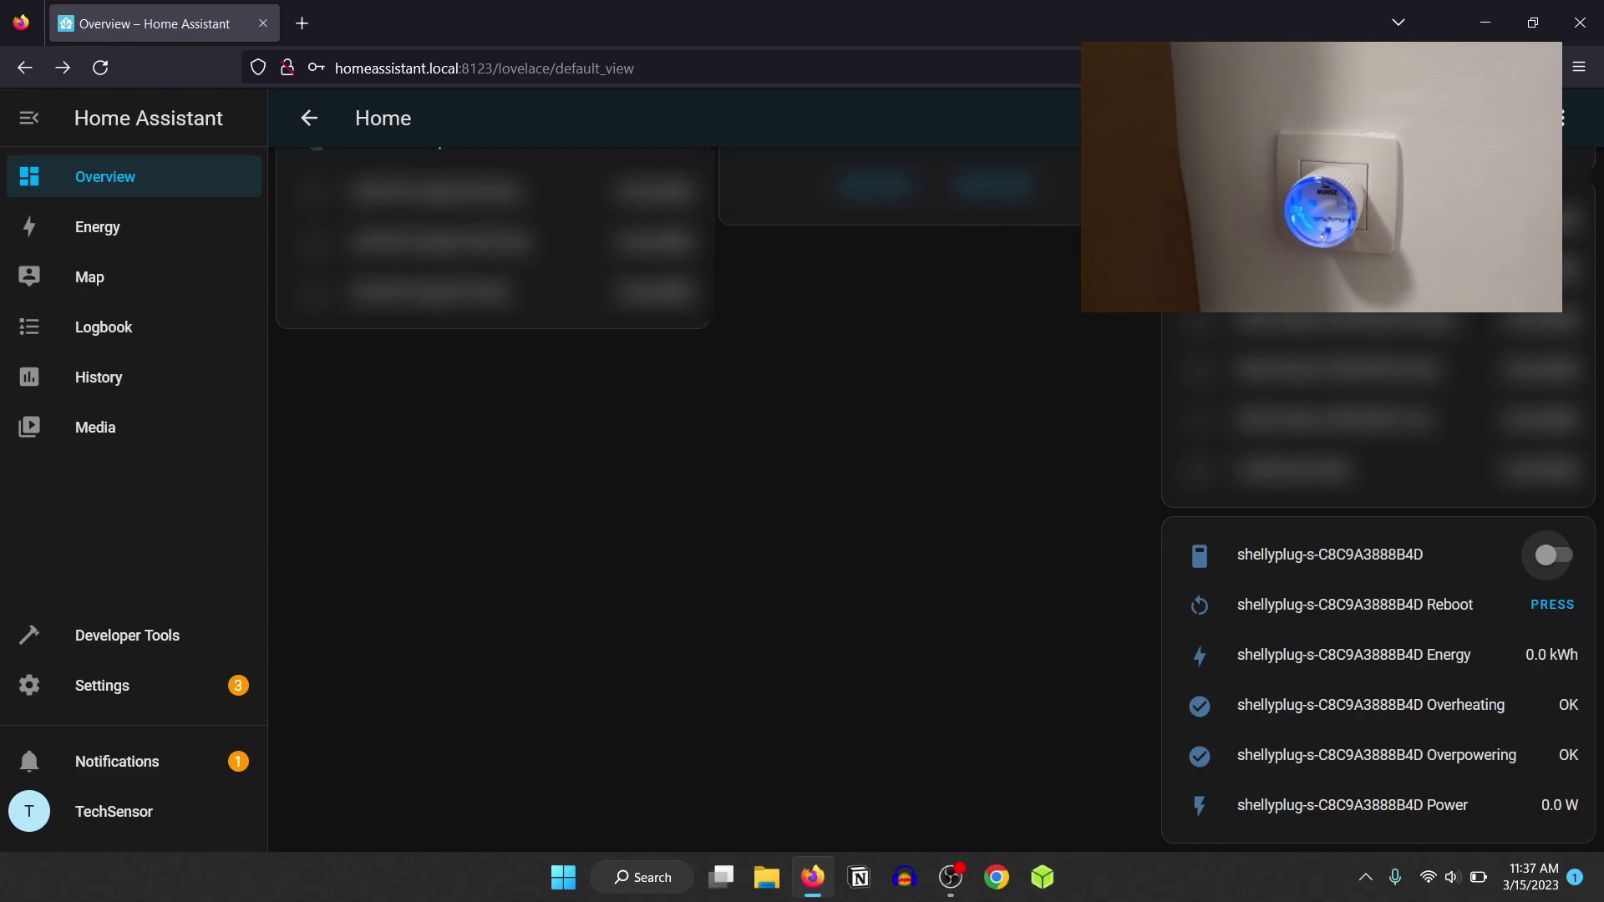
pyautogui.click(1548, 555)
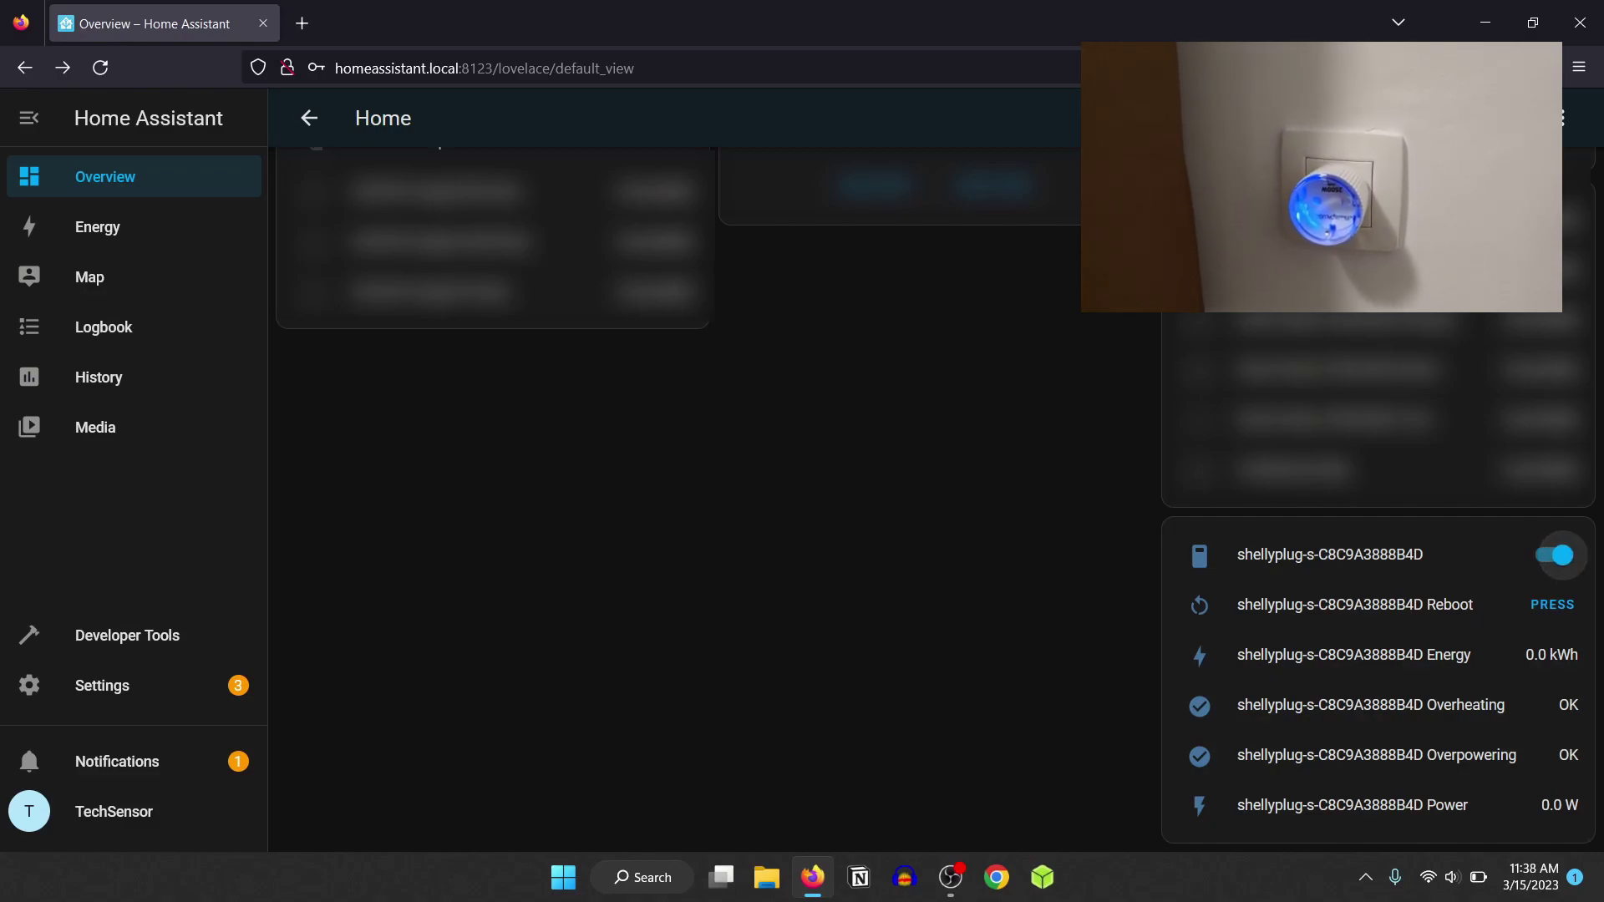
pyautogui.click(1552, 555)
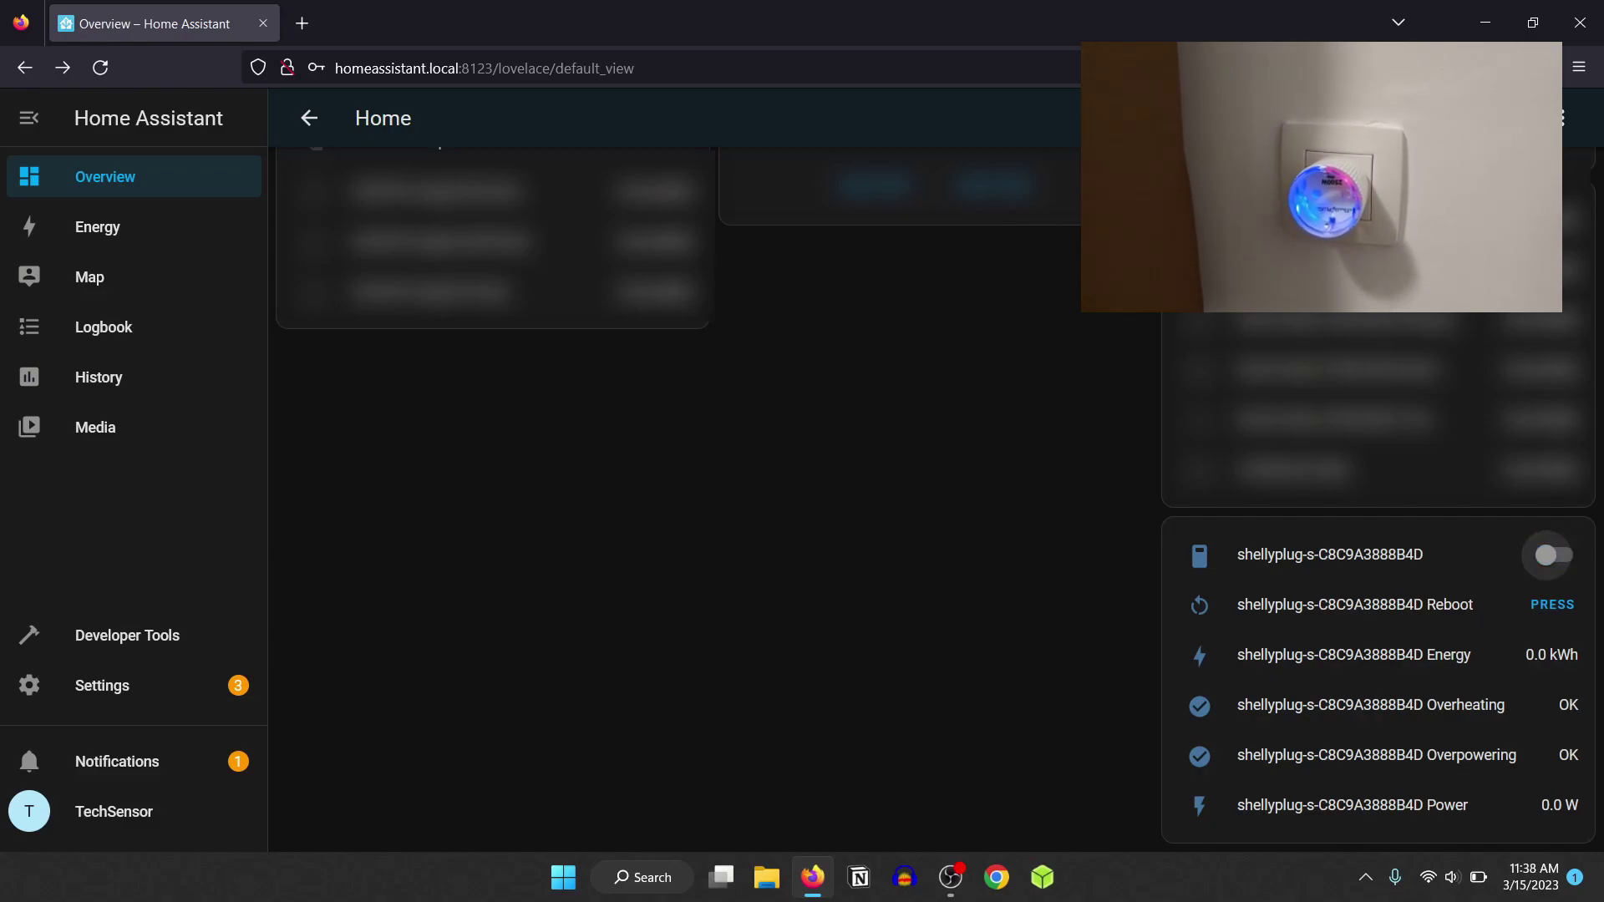